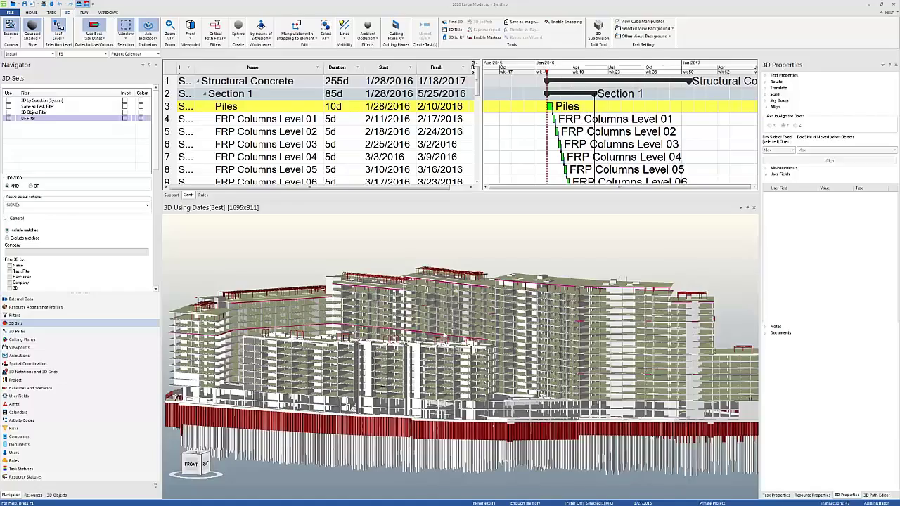
Step: Orbit the building to a new angle and bring up the Large Models folder window
{"action": "left_click_drag", "start_coordinate": [430, 342], "coordinate": [370, 334]}
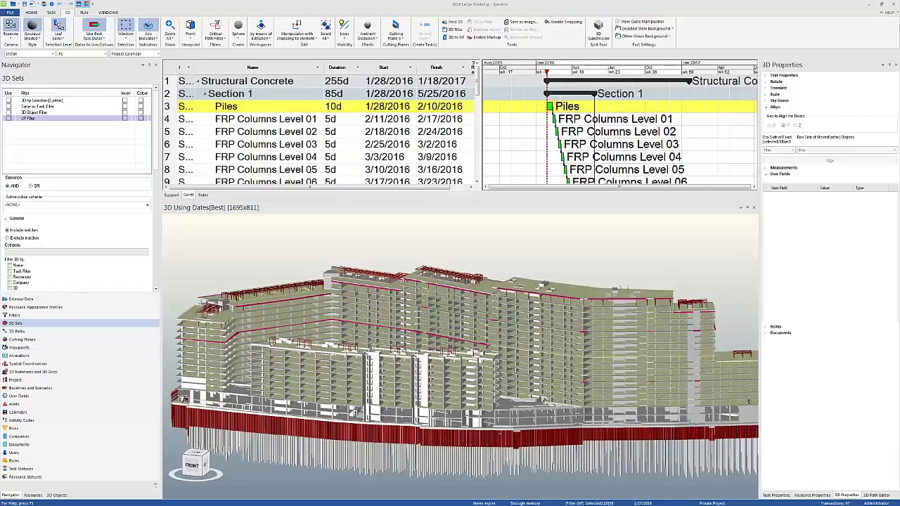
{"action": "key", "text": "alt+Tab"}
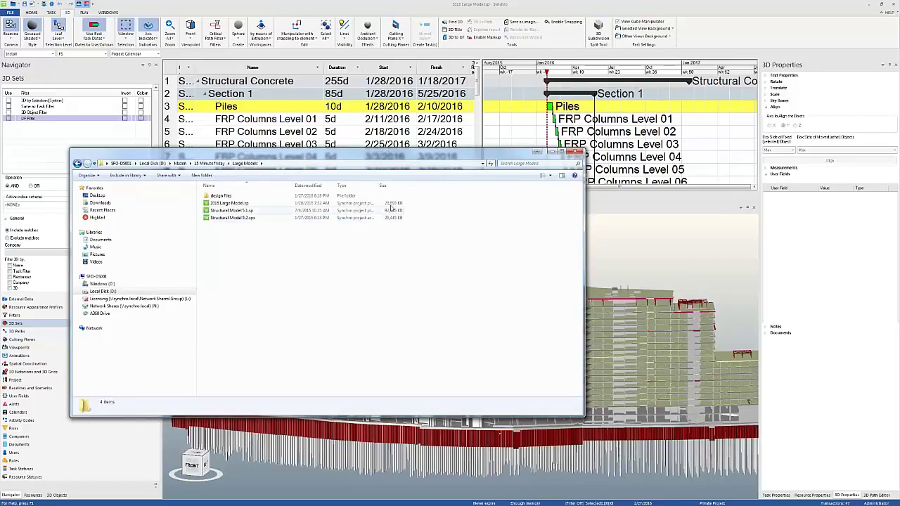
Step: Drag the Large Models folder window off screen to uncover the Synchro 3D model
{"action": "left_click_drag", "start_coordinate": [392, 156], "coordinate": [4, 169]}
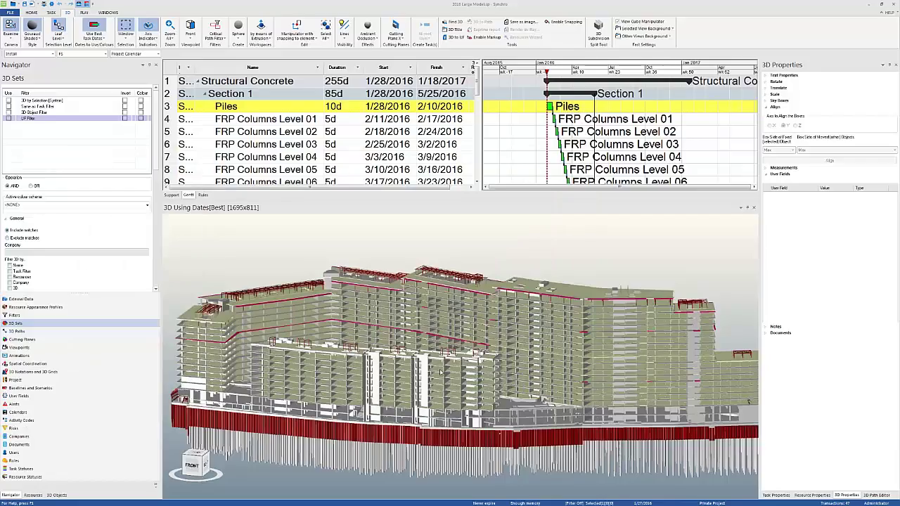
{"action": "left_click_drag", "start_coordinate": [462, 352], "coordinate": [379, 355]}
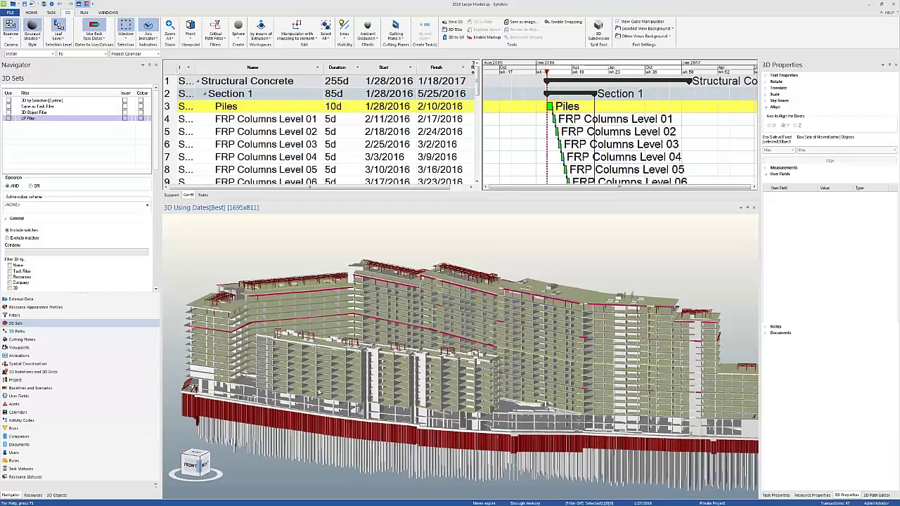
Step: Expand Structural Connections > Steel Plate Top Hat in 3D Objects and inspect one plate's properties
{"action": "left_click", "coordinate": [57, 495]}
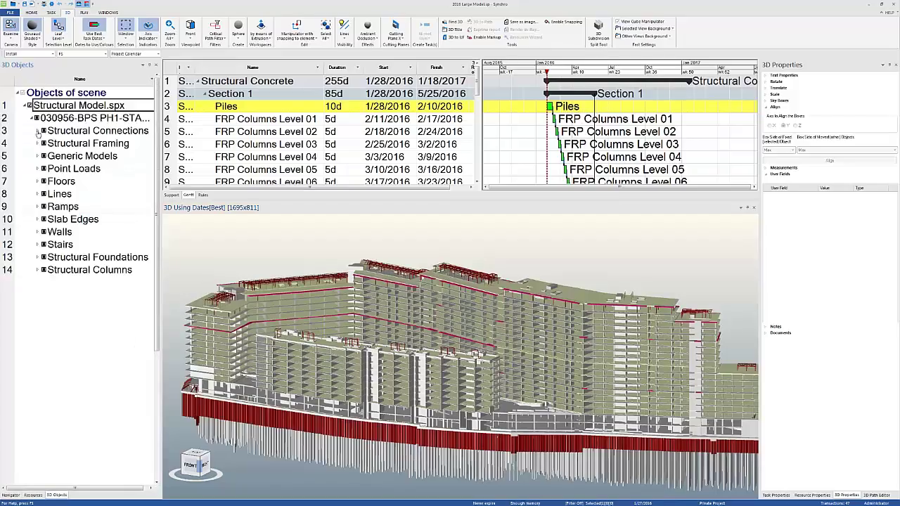
{"action": "left_click", "coordinate": [37, 131]}
{"action": "left_click", "coordinate": [44, 143]}
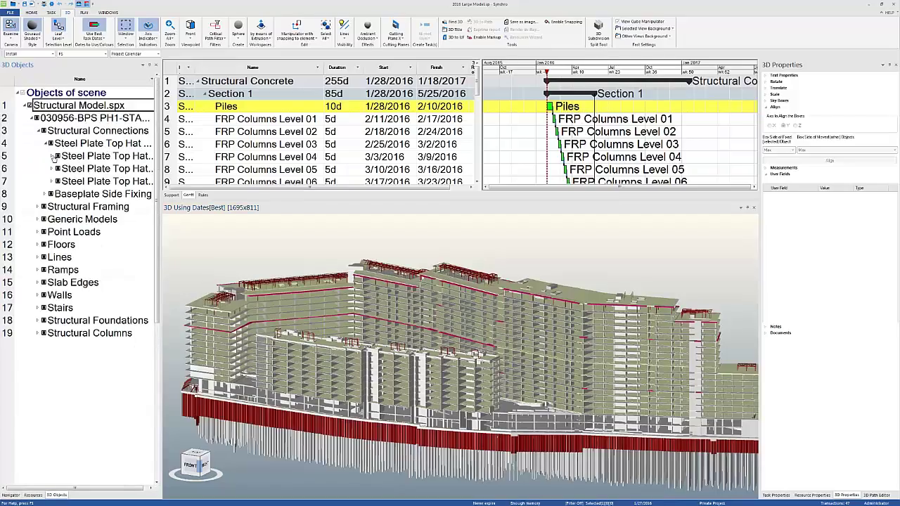
{"action": "left_click", "coordinate": [54, 157]}
{"action": "left_click", "coordinate": [77, 170]}
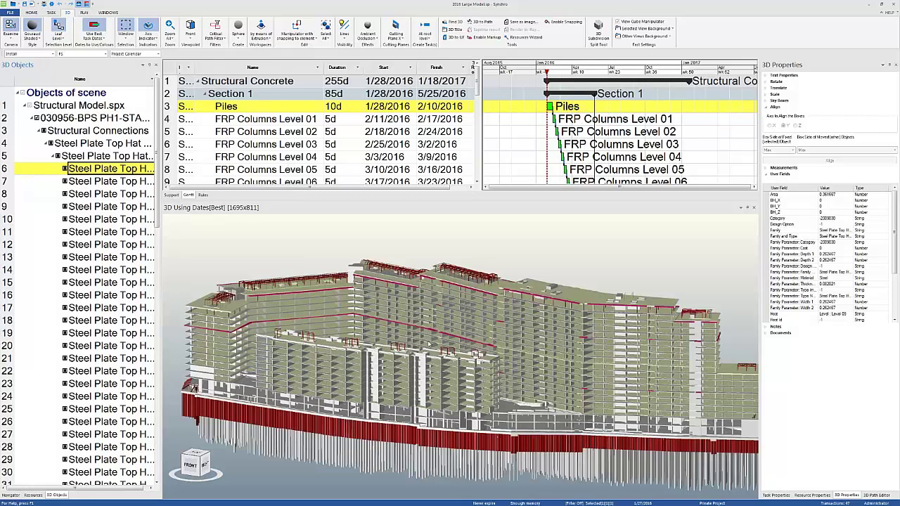
Step: Orbit the building through several angles, then return to the Navigator's 3D Sets list
{"action": "left_click_drag", "start_coordinate": [428, 345], "coordinate": [459, 343]}
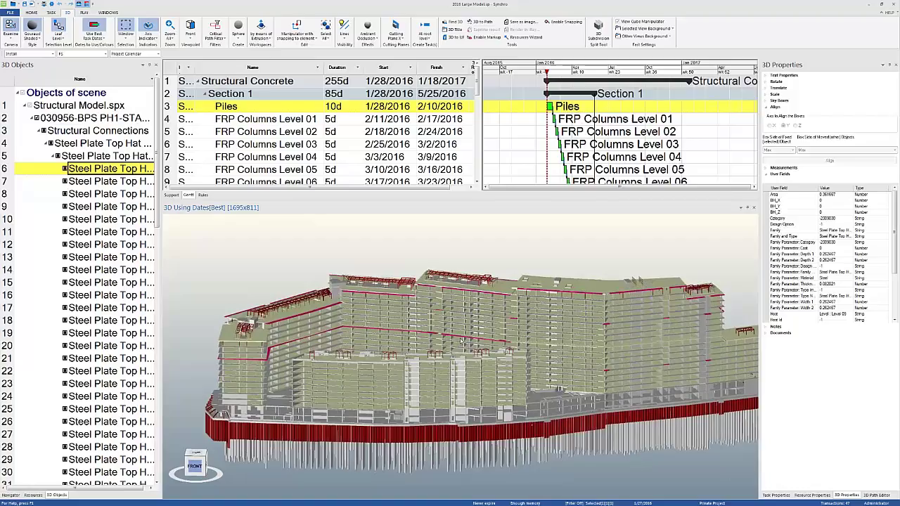
{"action": "left_click_drag", "start_coordinate": [527, 353], "coordinate": [551, 351]}
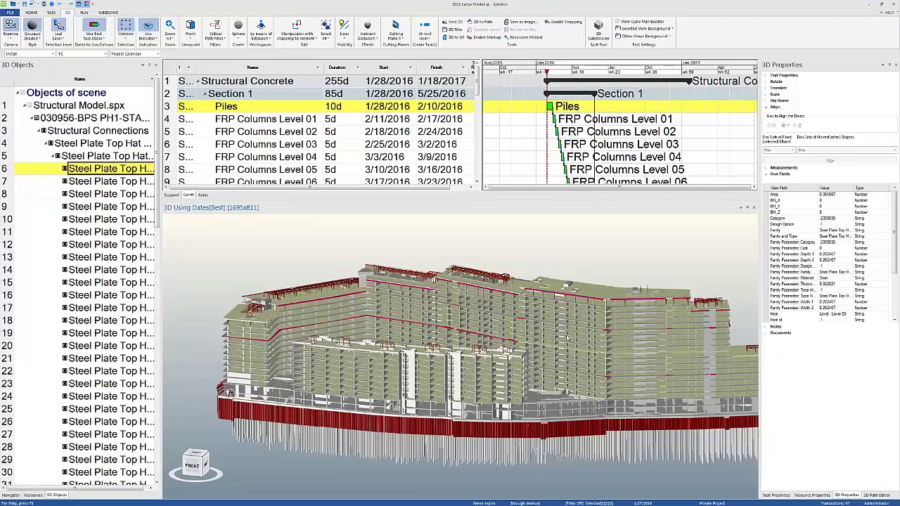
{"action": "left_click_drag", "start_coordinate": [559, 338], "coordinate": [406, 342]}
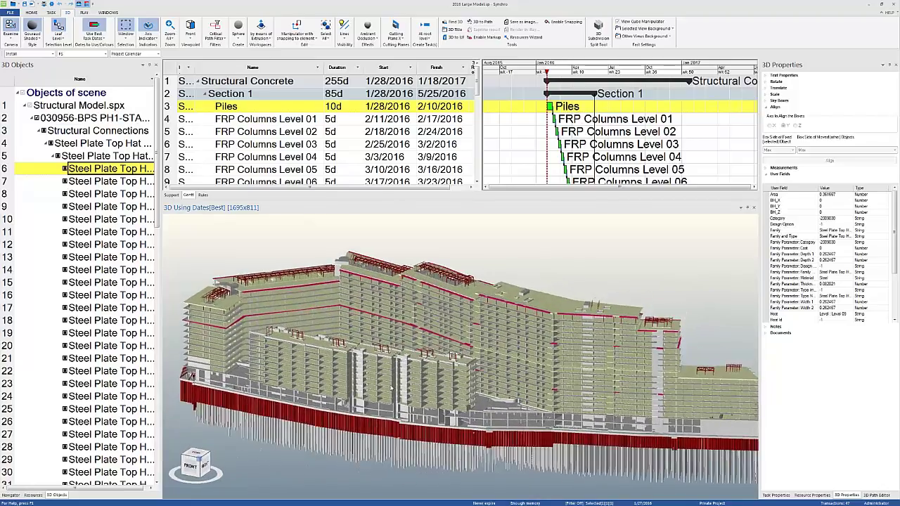
{"action": "left_click_drag", "start_coordinate": [388, 378], "coordinate": [414, 359]}
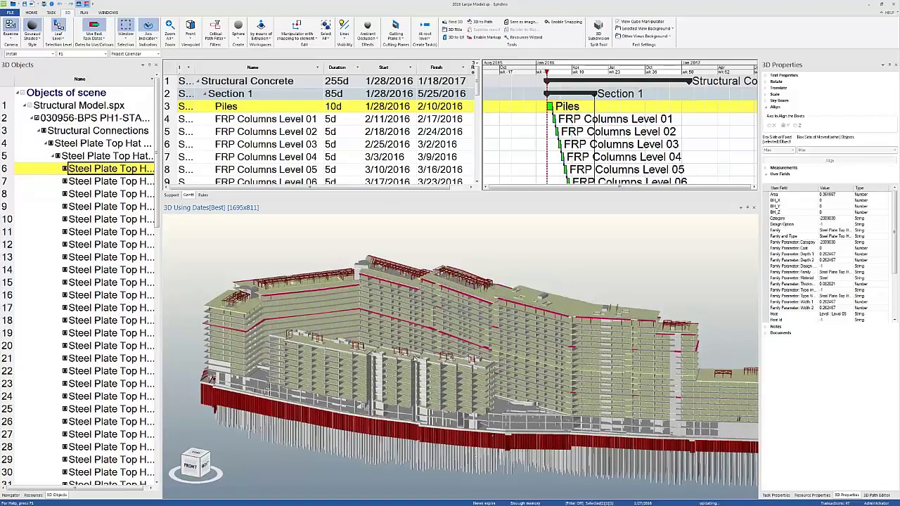
{"action": "left_click", "coordinate": [10, 495]}
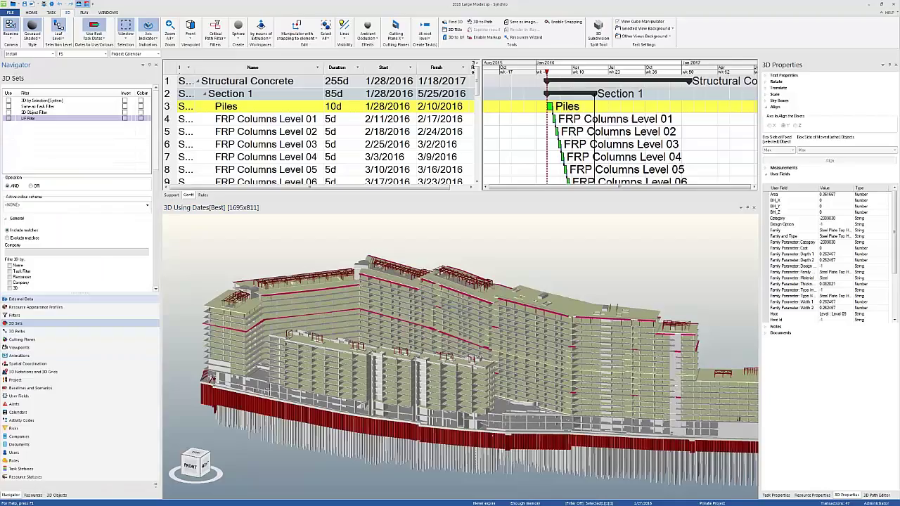
Step: Cut the model with the Level 14 - Top and Level 11 - Bottom planes, then orbit to inspect it
{"action": "left_click", "coordinate": [23, 340]}
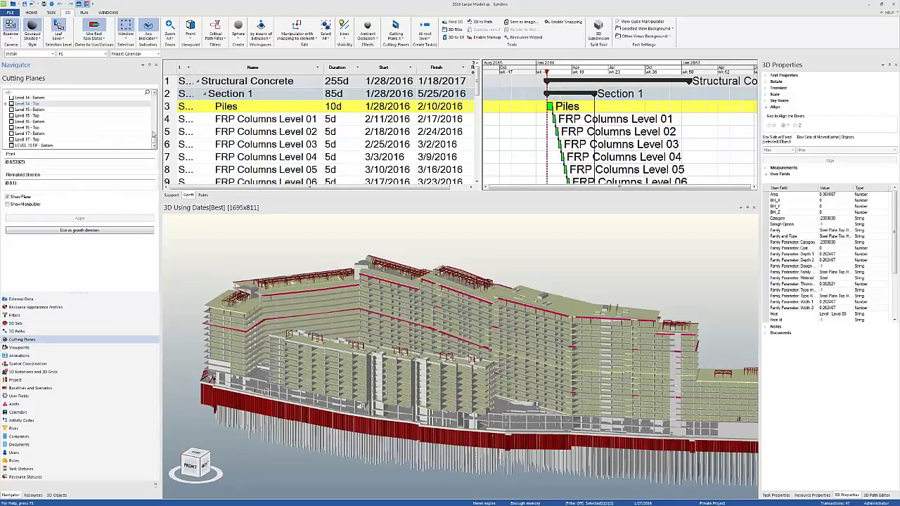
{"action": "mouse_move", "coordinate": [154, 143]}
{"action": "left_mouse_down"}
{"action": "mouse_move", "coordinate": [155, 102]}
{"action": "mouse_move", "coordinate": [154, 143]}
{"action": "left_mouse_up"}
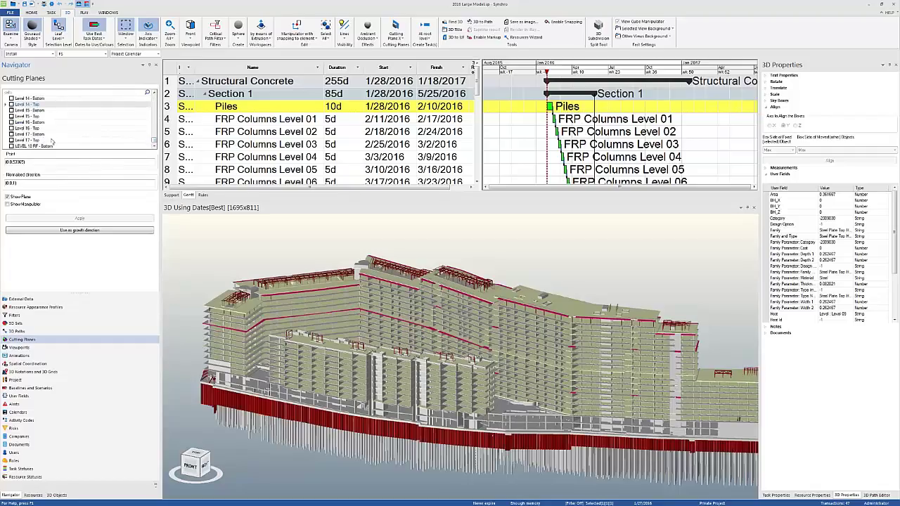
{"action": "left_click", "coordinate": [11, 104]}
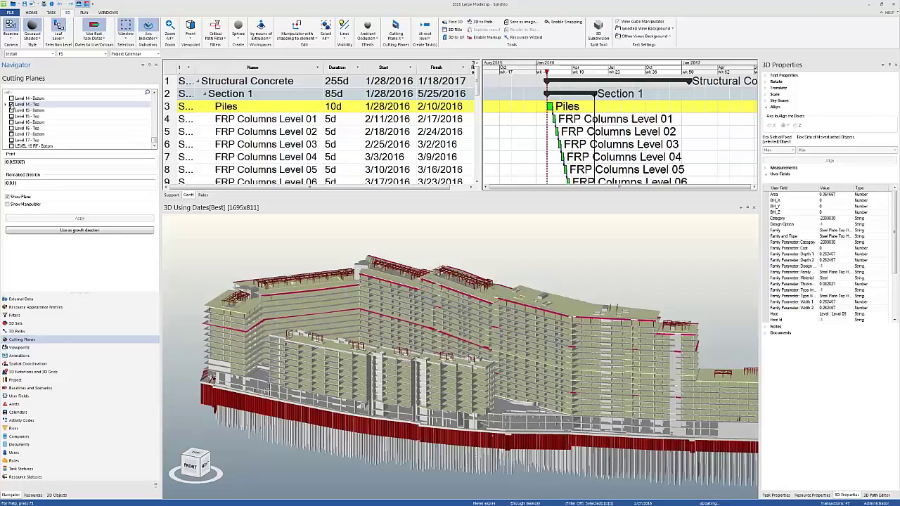
{"action": "scroll", "coordinate": [12, 113], "scroll_direction": "up", "scroll_amount": 3}
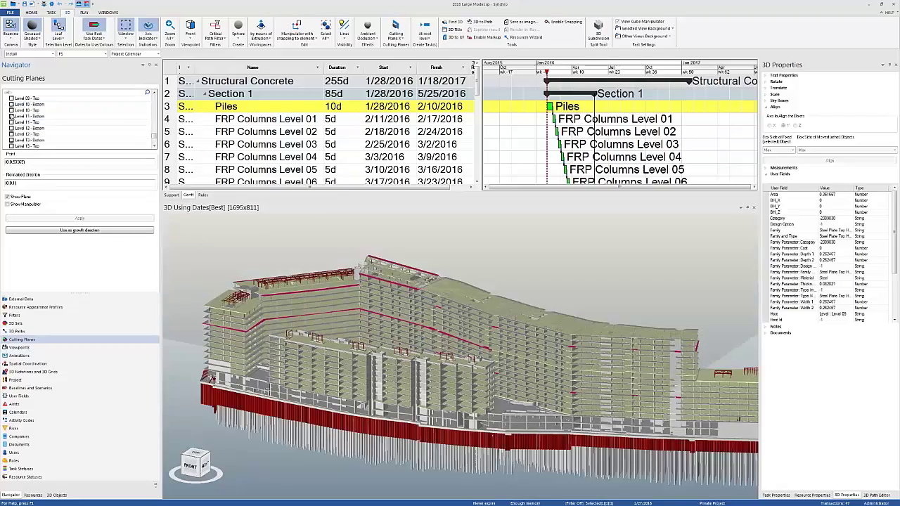
{"action": "left_click", "coordinate": [12, 116]}
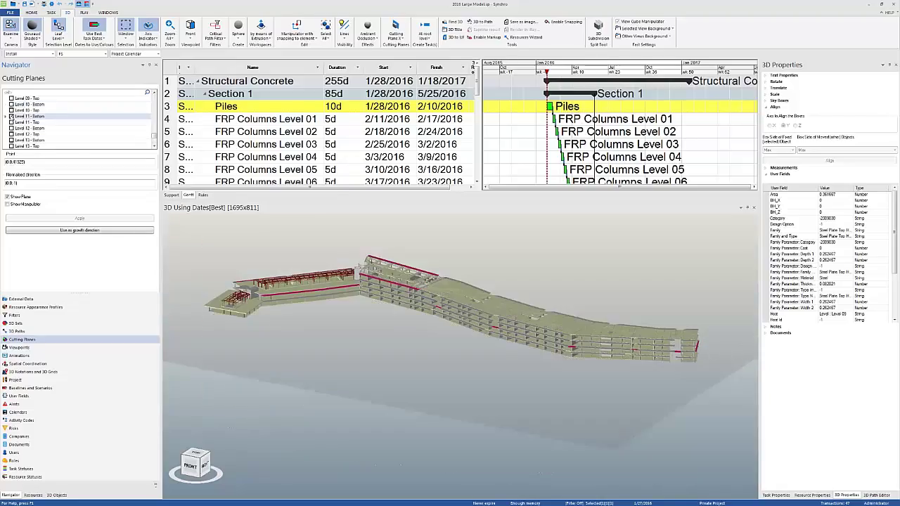
{"action": "scroll", "coordinate": [457, 298], "scroll_direction": "down", "scroll_amount": 2}
{"action": "mouse_move", "coordinate": [458, 297]}
{"action": "left_mouse_down"}
{"action": "mouse_move", "coordinate": [455, 278]}
{"action": "mouse_move", "coordinate": [451, 310]}
{"action": "left_mouse_up"}
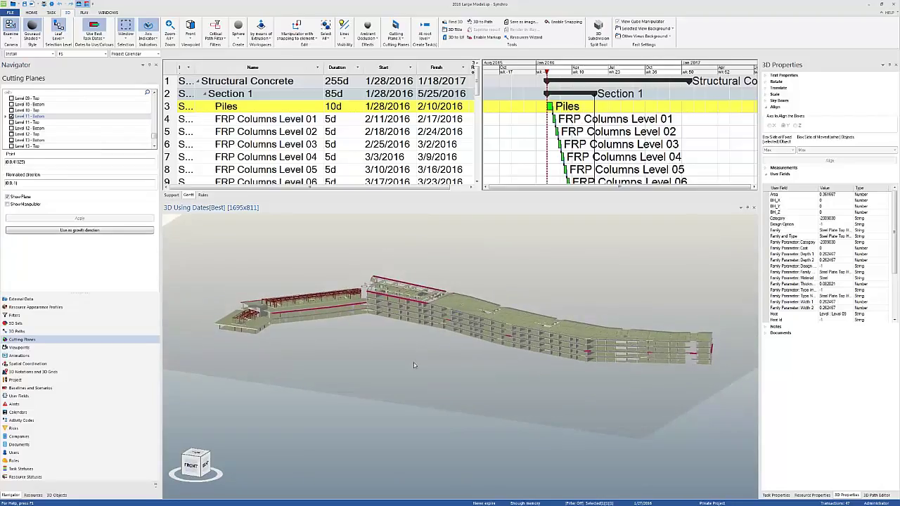
Step: Untick the Level 11 and Level 14 cutting planes to restore the full building
{"action": "left_click", "coordinate": [11, 117]}
{"action": "scroll", "coordinate": [12, 116], "scroll_direction": "down", "scroll_amount": 3}
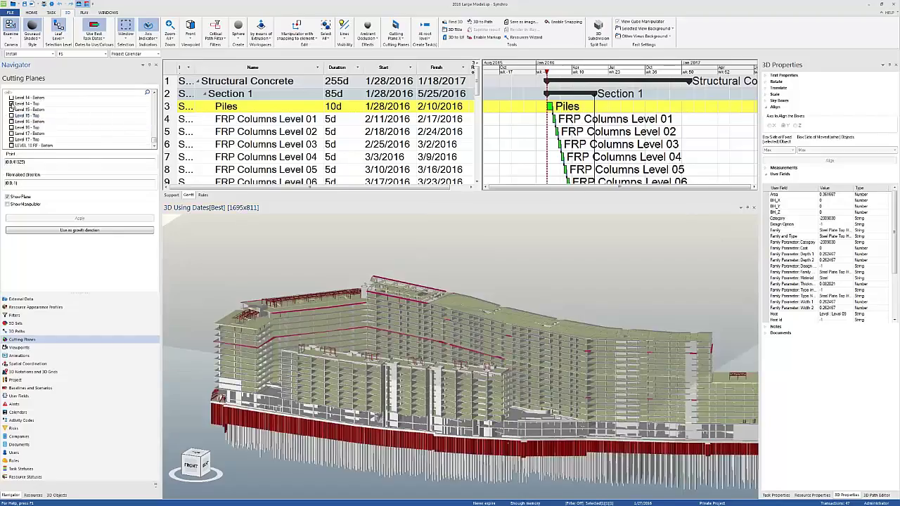
{"action": "left_click", "coordinate": [11, 103]}
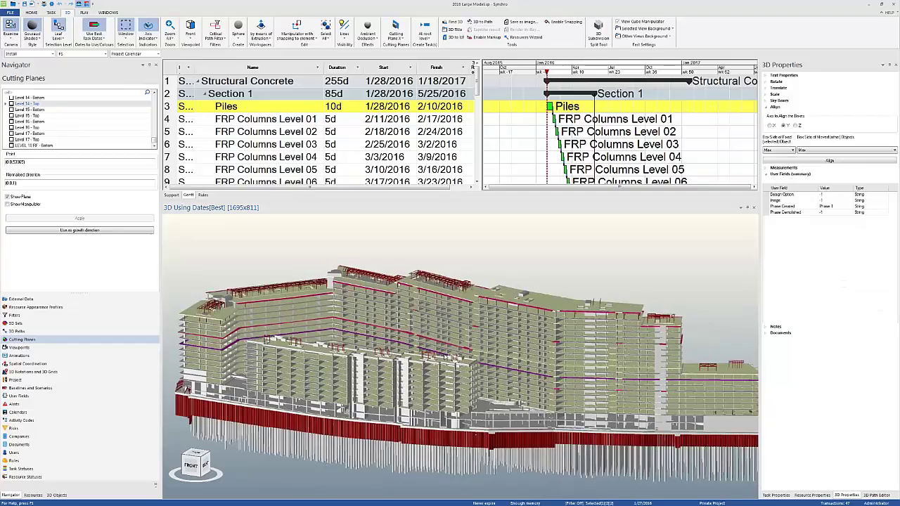
Step: Go to 3D Sets, view the 3D Objects tree, rotate the building slightly, and return to Navigator
{"action": "left_click", "coordinate": [62, 323]}
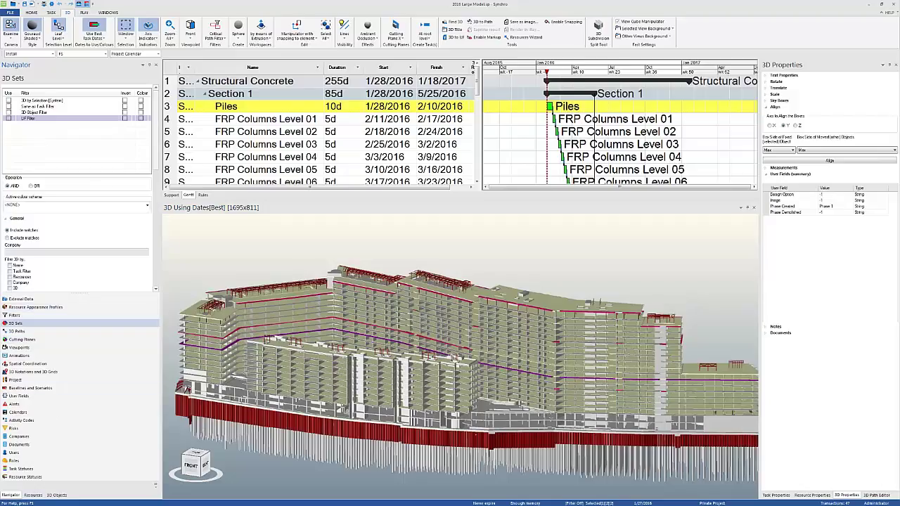
{"action": "left_click", "coordinate": [58, 495]}
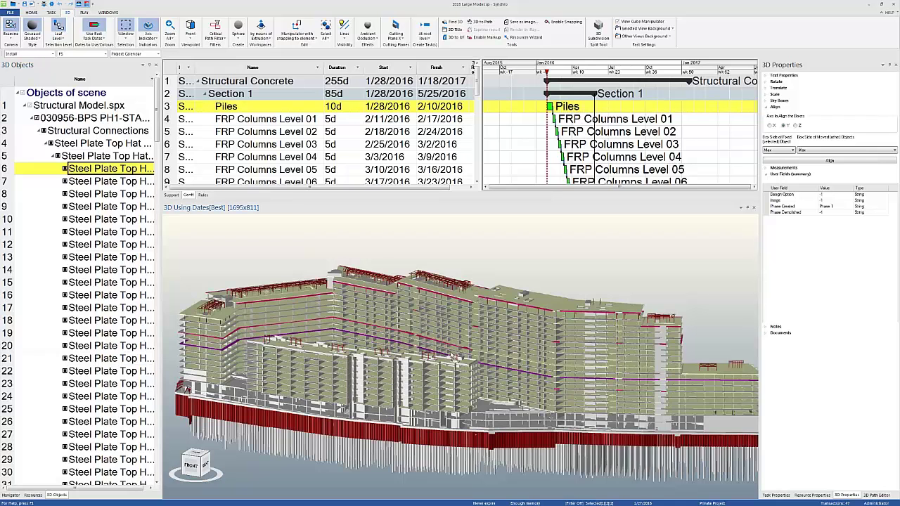
{"action": "left_click_drag", "start_coordinate": [456, 355], "coordinate": [450, 302]}
{"action": "left_click_drag", "start_coordinate": [464, 359], "coordinate": [528, 304]}
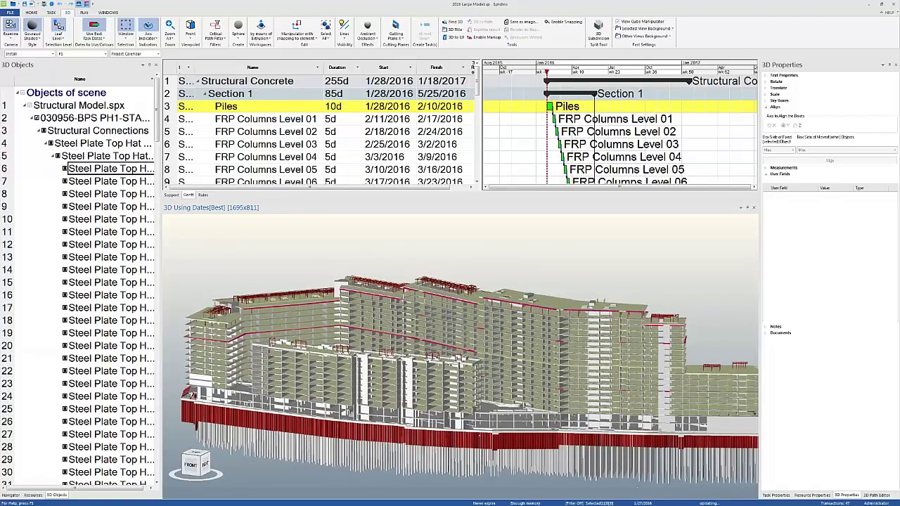
{"action": "left_click", "coordinate": [10, 495]}
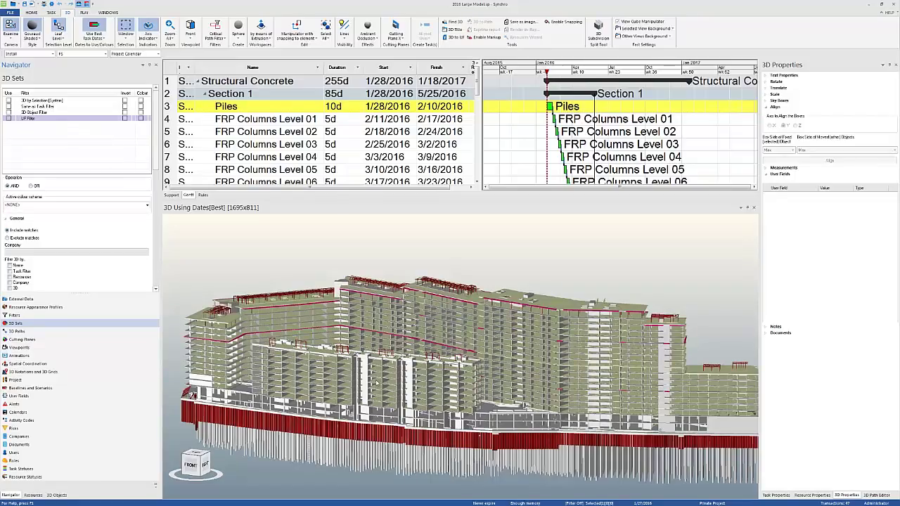
{"action": "scroll", "coordinate": [301, 342], "scroll_direction": "up", "scroll_amount": 5}
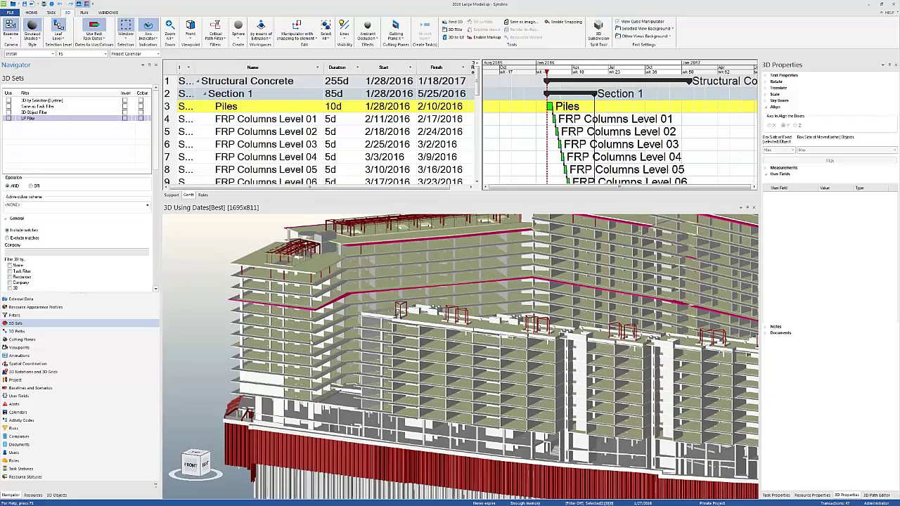
{"action": "left_click", "coordinate": [310, 340]}
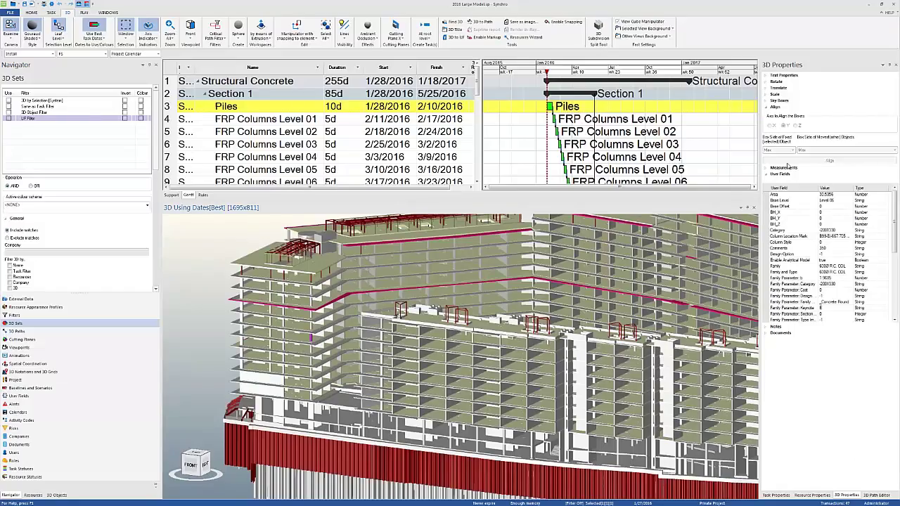
{"action": "mouse_move", "coordinate": [894, 224]}
{"action": "left_mouse_down"}
{"action": "mouse_move", "coordinate": [890, 303]}
{"action": "mouse_move", "coordinate": [891, 221]}
{"action": "left_mouse_up"}
{"action": "scroll", "coordinate": [833, 222], "scroll_direction": "down", "scroll_amount": 6}
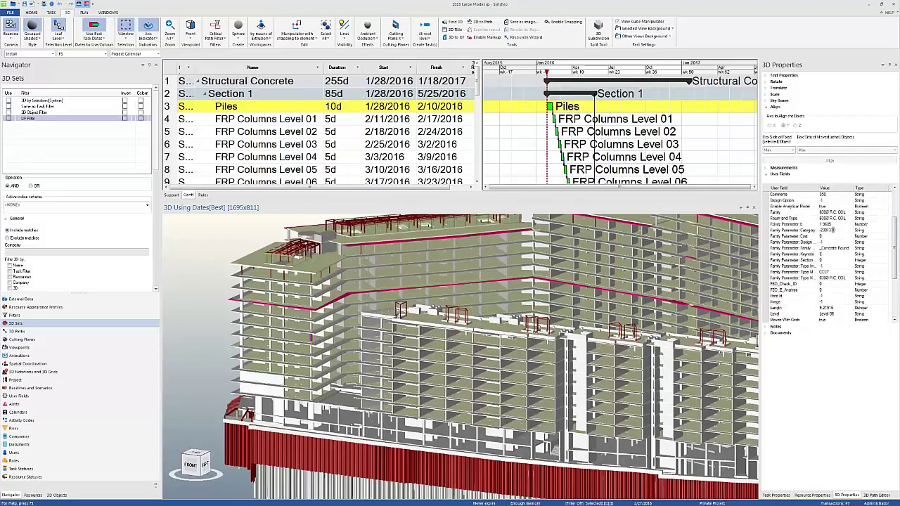
{"action": "scroll", "coordinate": [834, 236], "scroll_direction": "up", "scroll_amount": 3}
{"action": "scroll", "coordinate": [788, 281], "scroll_direction": "down", "scroll_amount": 2}
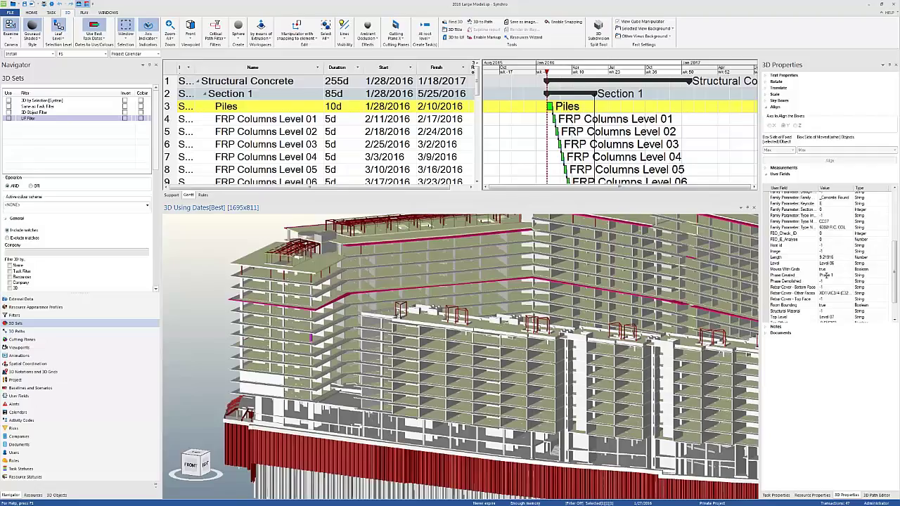
{"action": "left_click_drag", "start_coordinate": [895, 284], "coordinate": [889, 225]}
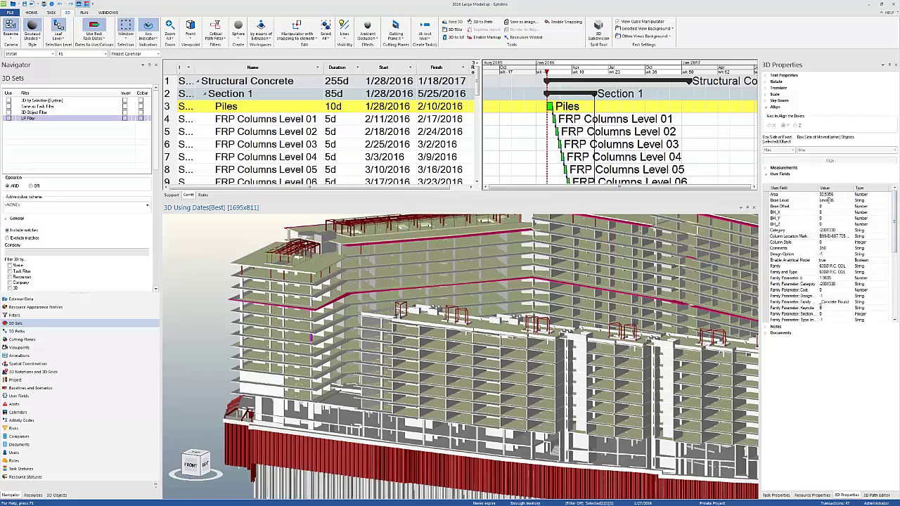
{"action": "scroll", "coordinate": [487, 350], "scroll_direction": "down", "scroll_amount": 5}
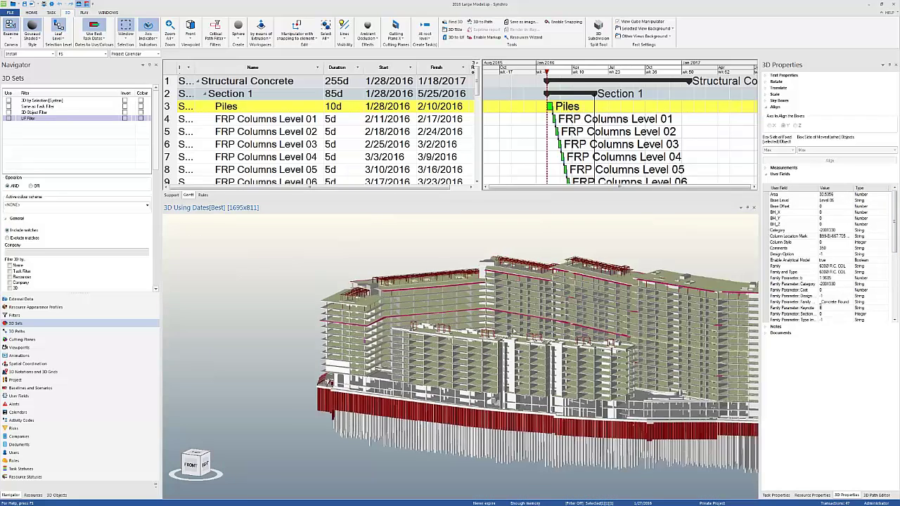
{"action": "left_click_drag", "start_coordinate": [512, 331], "coordinate": [384, 334]}
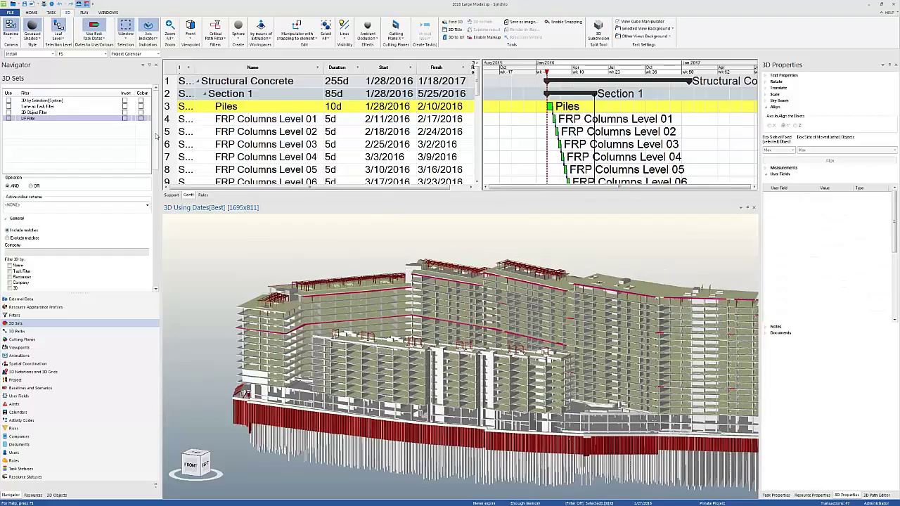
Step: Search UF Filter's user fields for 'Level' and set the Level value to filter on
{"action": "left_click_drag", "start_coordinate": [156, 137], "coordinate": [158, 183]}
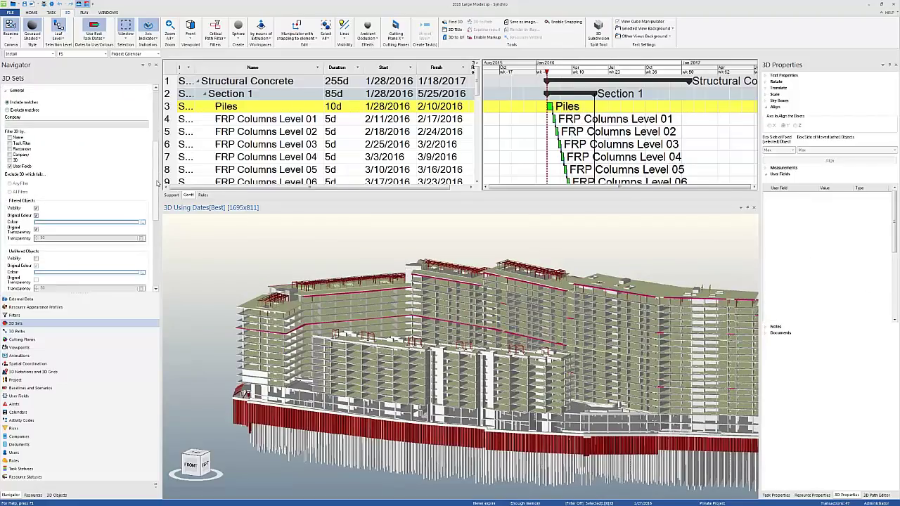
{"action": "scroll", "coordinate": [56, 180], "scroll_direction": "down", "scroll_amount": 5}
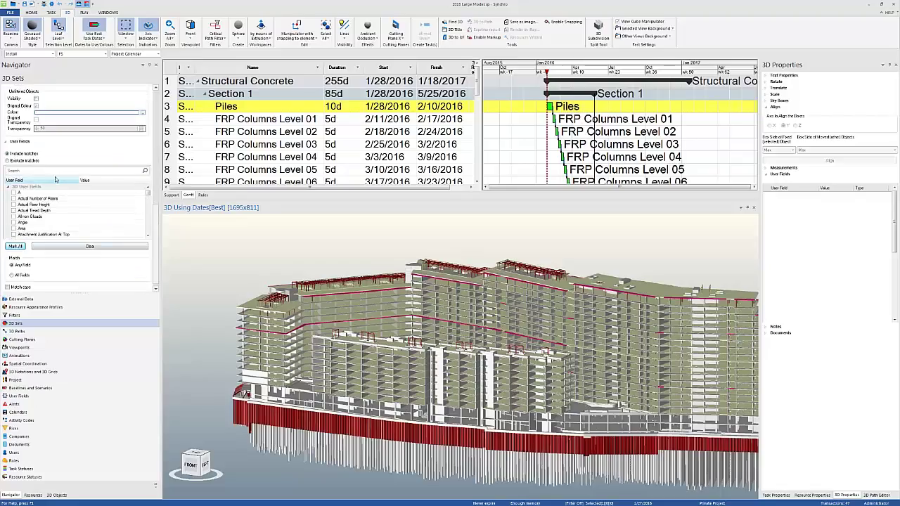
{"action": "left_click", "coordinate": [48, 169]}
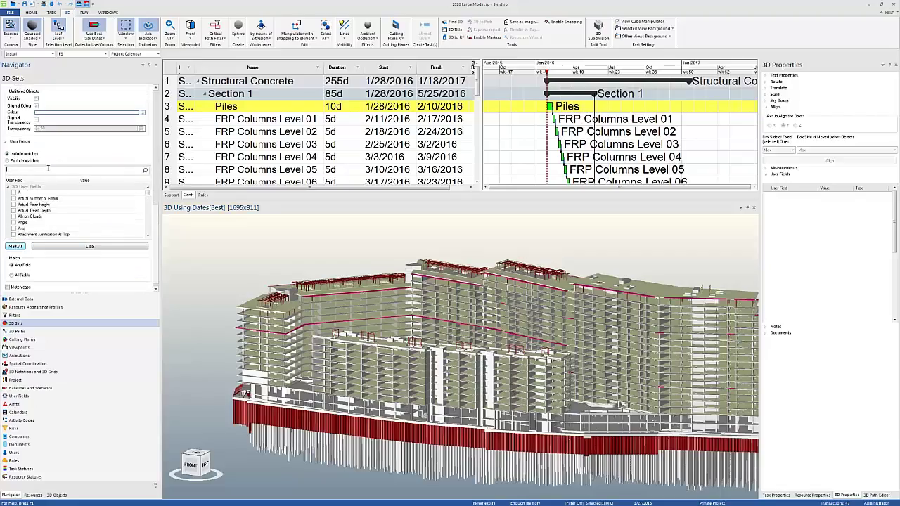
{"action": "type", "text": "Level"}
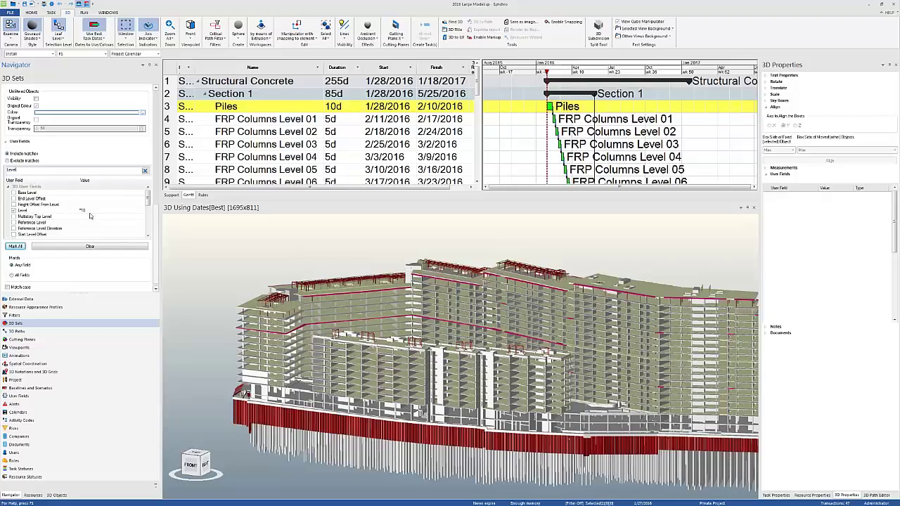
{"action": "left_click", "coordinate": [82, 210]}
Step: Turn on UF Filter, face the model's front, and pick the Level field in the filter settings
{"action": "left_click_drag", "start_coordinate": [156, 235], "coordinate": [160, 114]}
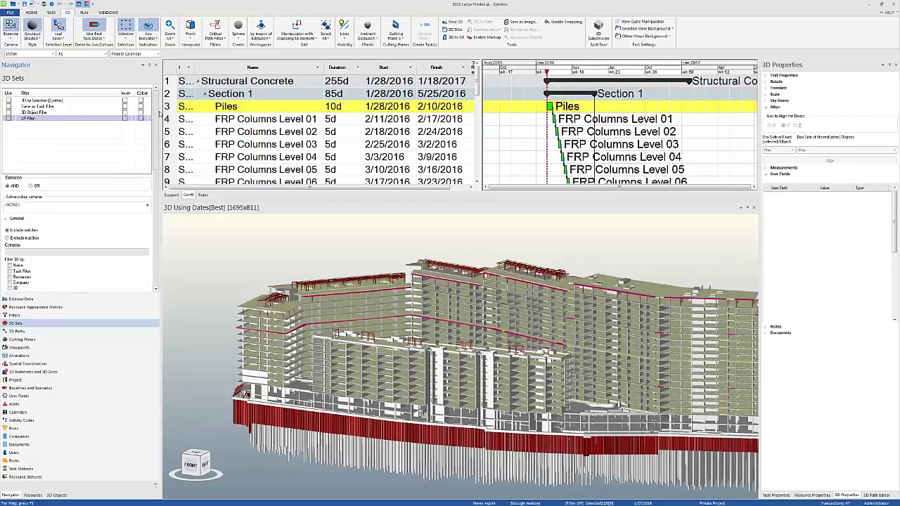
{"action": "left_click", "coordinate": [8, 118]}
{"action": "scroll", "coordinate": [466, 319], "scroll_direction": "down", "scroll_amount": 3}
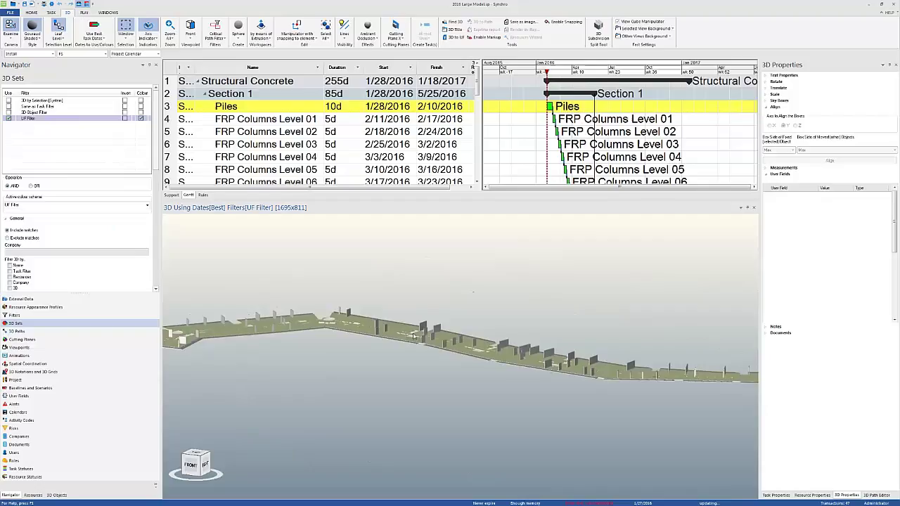
{"action": "left_click", "coordinate": [192, 464]}
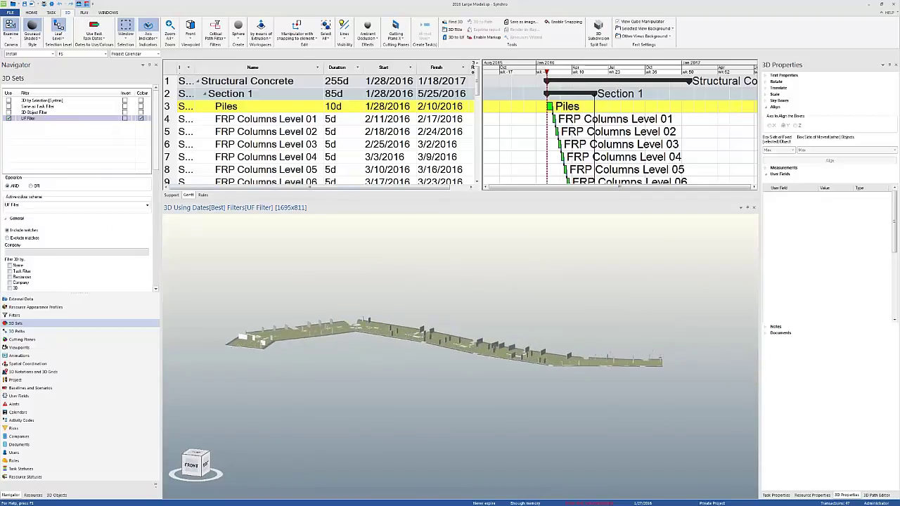
{"action": "scroll", "coordinate": [141, 253], "scroll_direction": "down", "scroll_amount": 5}
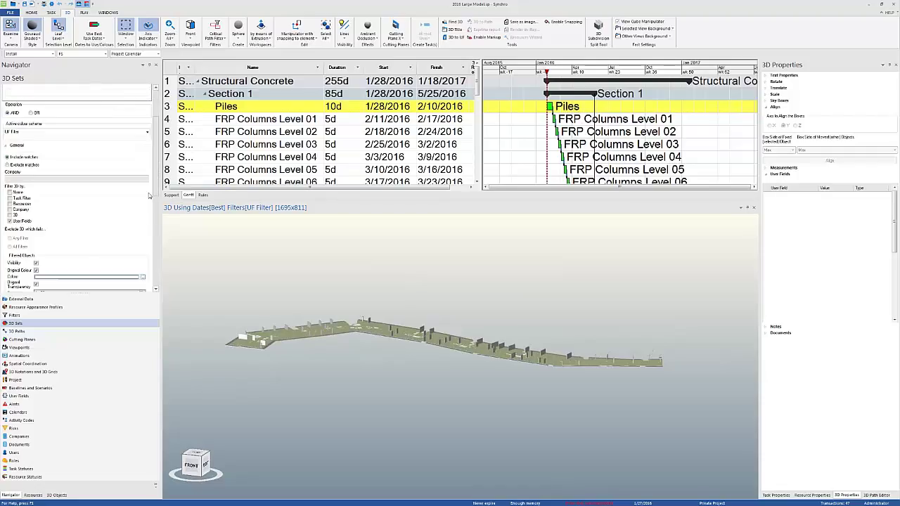
{"action": "scroll", "coordinate": [140, 253], "scroll_direction": "down", "scroll_amount": 3}
{"action": "left_click", "coordinate": [42, 205]}
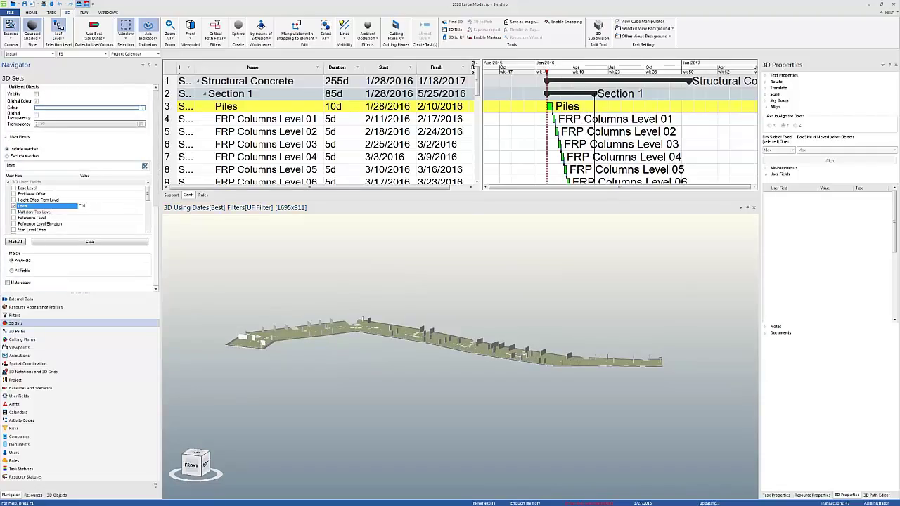
Step: Orbit the filtered slab to inspect it, then turn UF Filter off to show the whole model
{"action": "left_click_drag", "start_coordinate": [394, 352], "coordinate": [450, 332]}
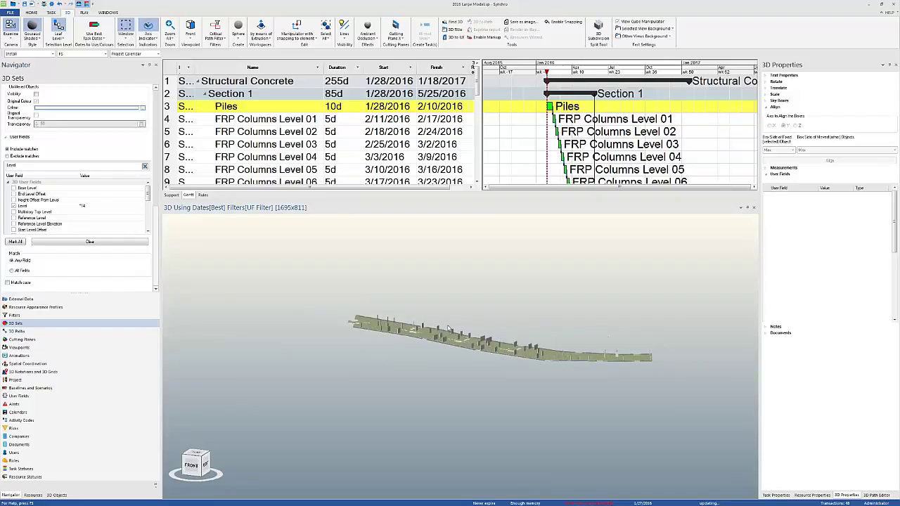
{"action": "scroll", "coordinate": [158, 257], "scroll_direction": "up", "scroll_amount": 10}
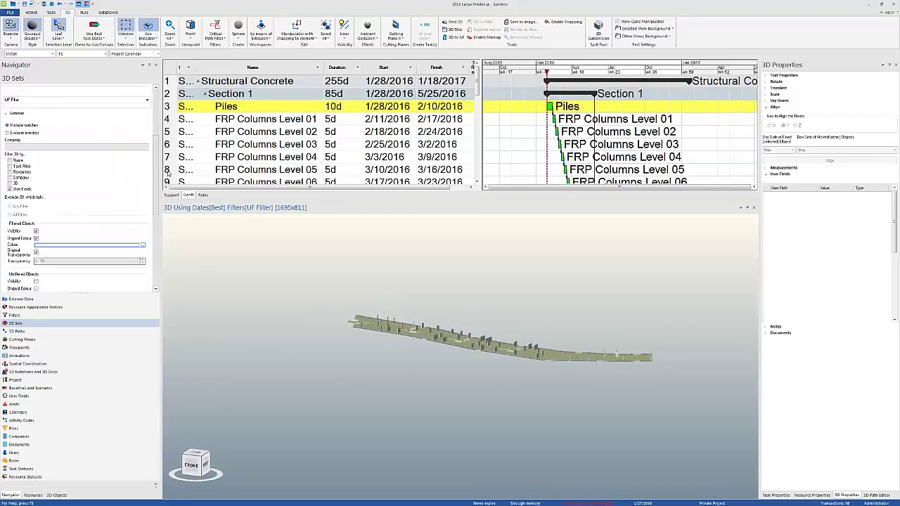
{"action": "left_click", "coordinate": [9, 119]}
{"action": "left_click", "coordinate": [9, 120]}
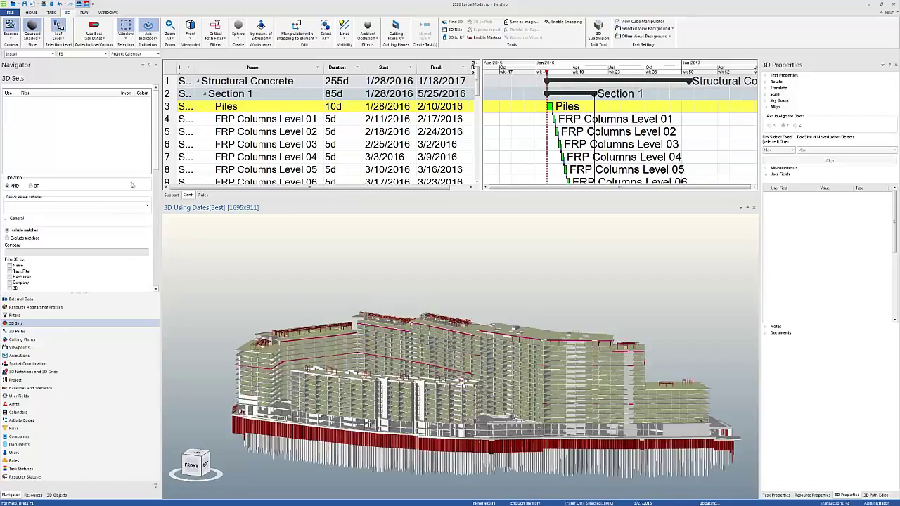
{"action": "right_click", "coordinate": [43, 124]}
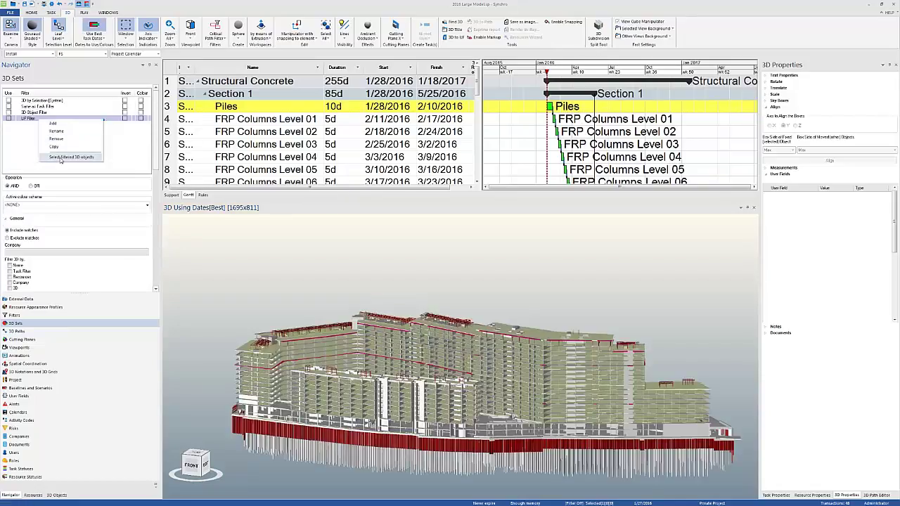
{"action": "left_click", "coordinate": [228, 305]}
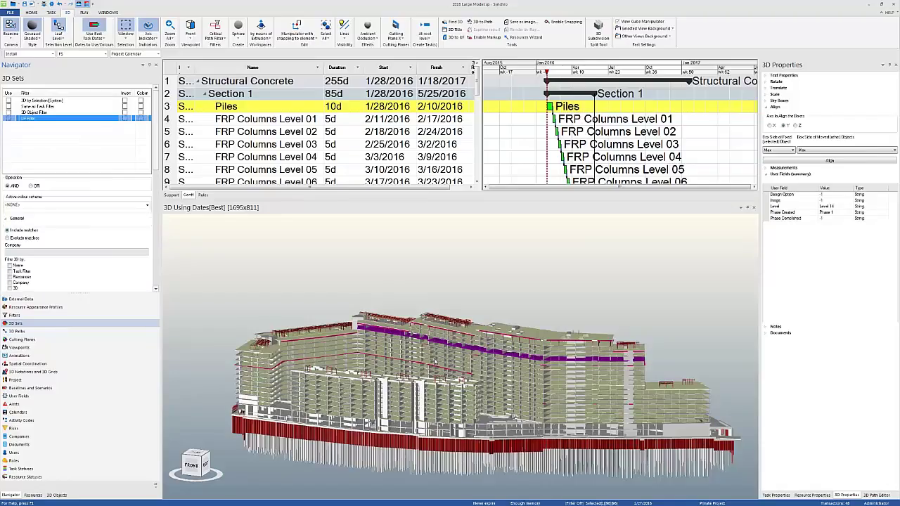
{"action": "left_click_drag", "start_coordinate": [436, 360], "coordinate": [437, 364]}
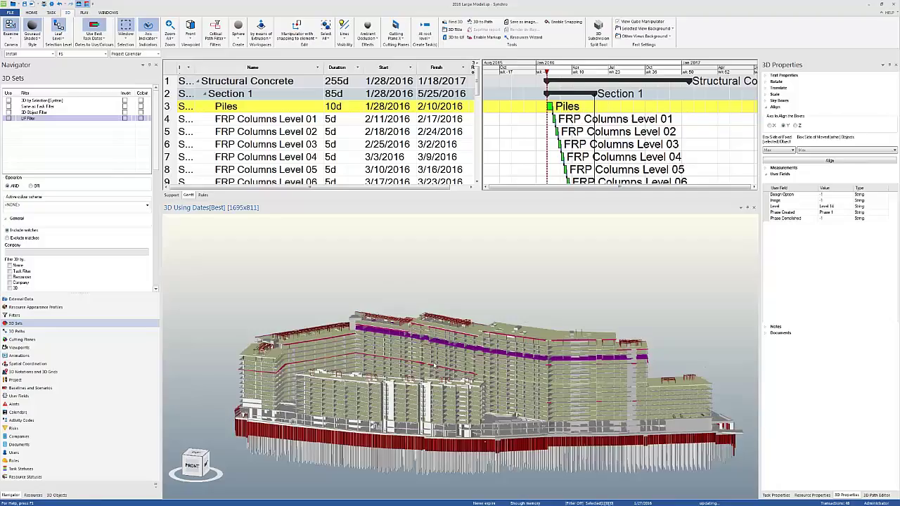
{"action": "key", "text": "Escape"}
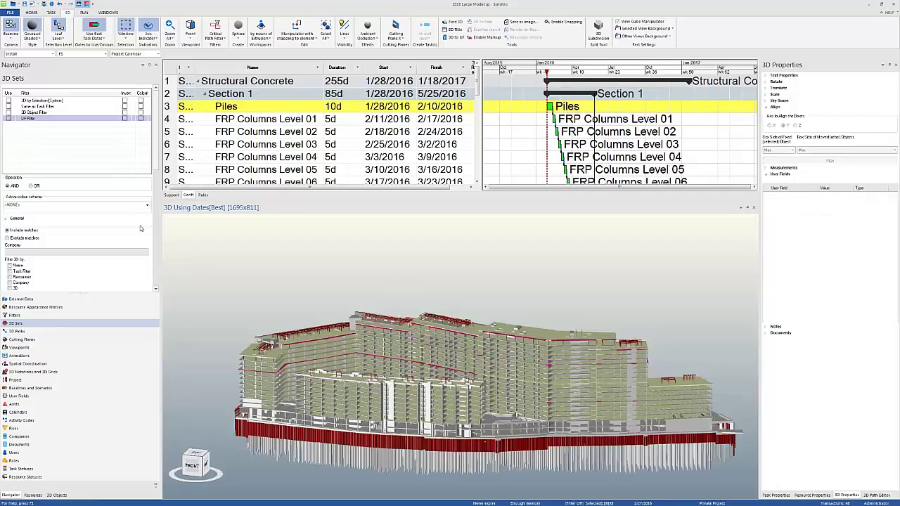
Step: Collapse the 3D Objects tree, expand Structural Model.spx, and hide it from the 3D view
{"action": "left_click", "coordinate": [56, 495]}
{"action": "left_click", "coordinate": [57, 236]}
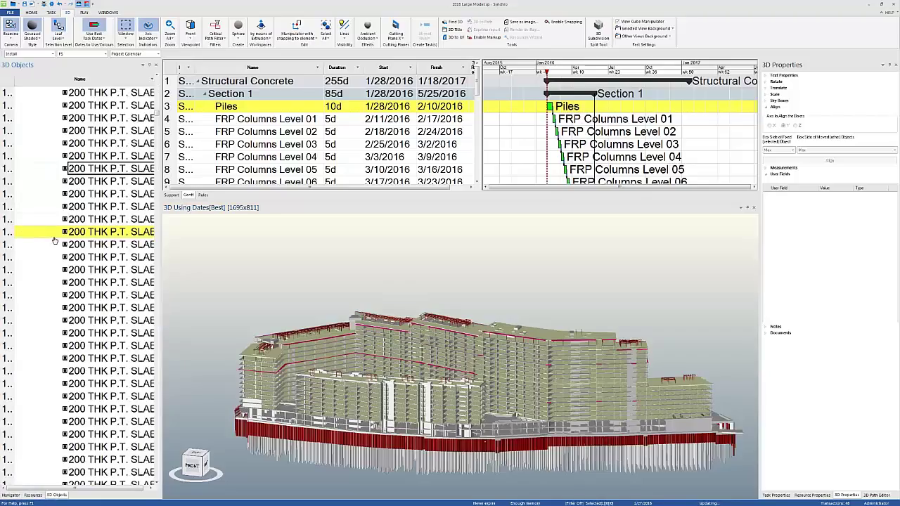
{"action": "right_click", "coordinate": [57, 236]}
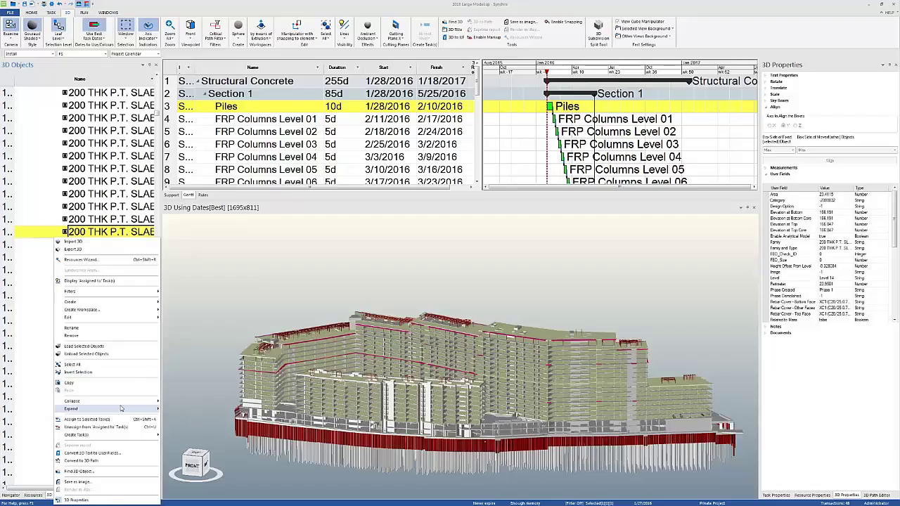
{"action": "left_click", "coordinate": [177, 409]}
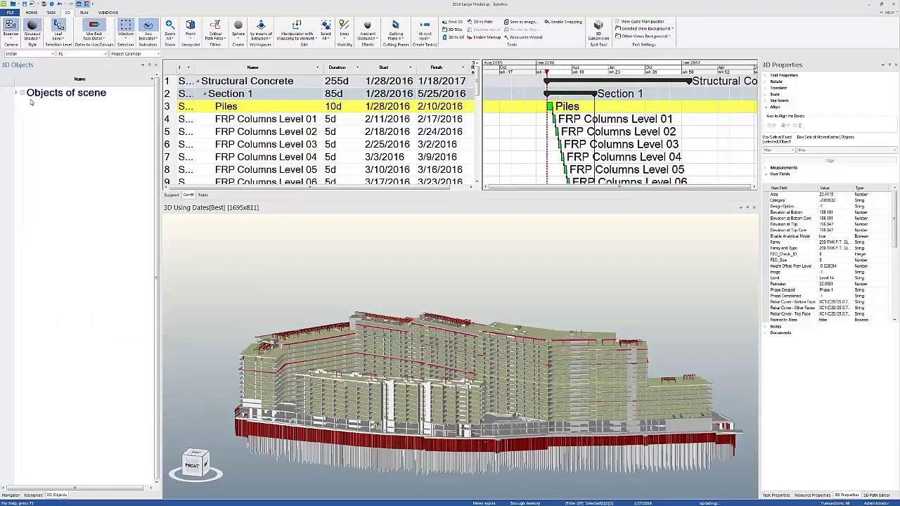
{"action": "left_click", "coordinate": [25, 106]}
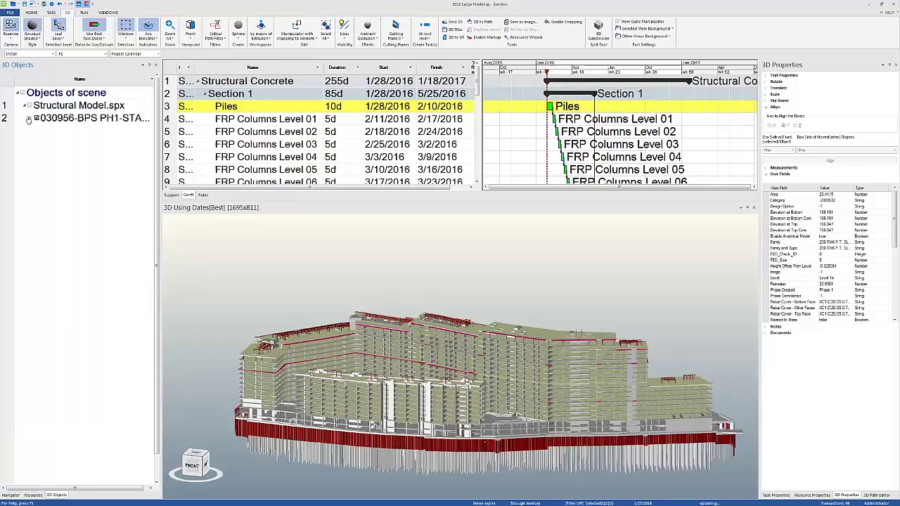
{"action": "left_click", "coordinate": [32, 120]}
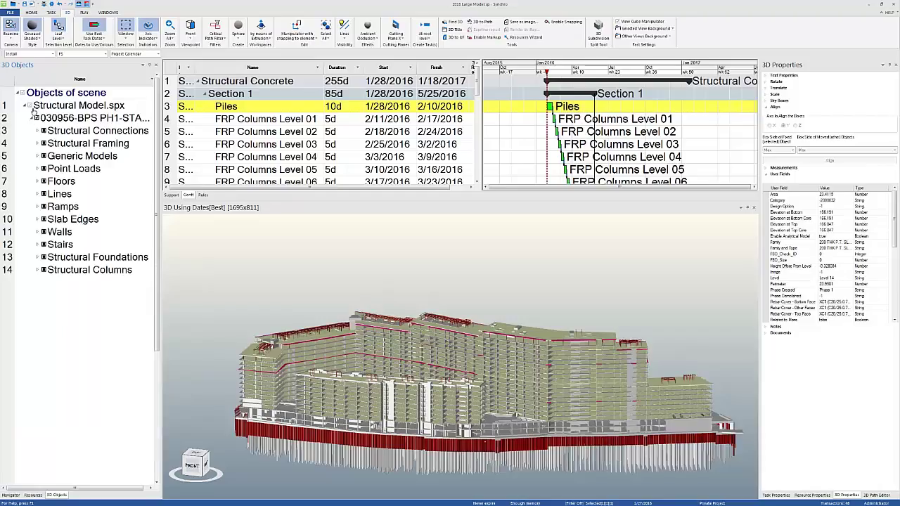
{"action": "left_click", "coordinate": [29, 105]}
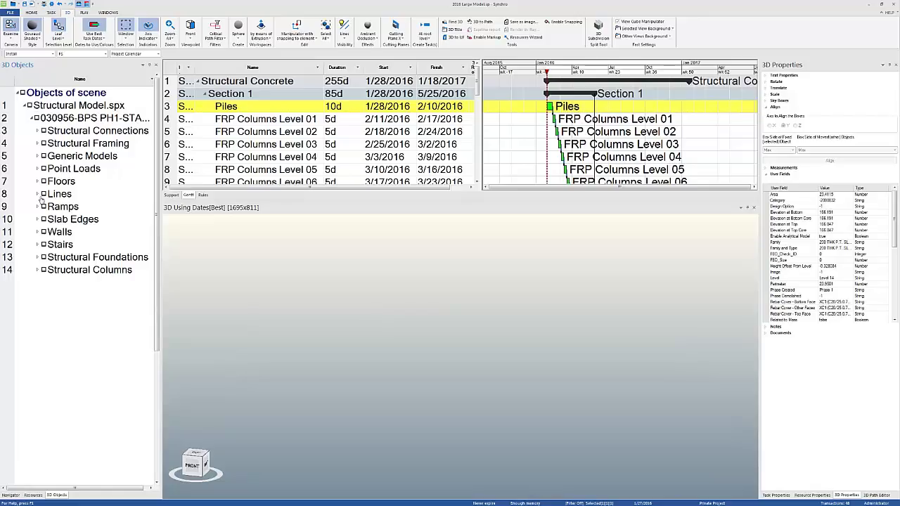
Step: Show only Structural Columns, turn to the front view, and window-select the left-hand column group
{"action": "left_click", "coordinate": [44, 270]}
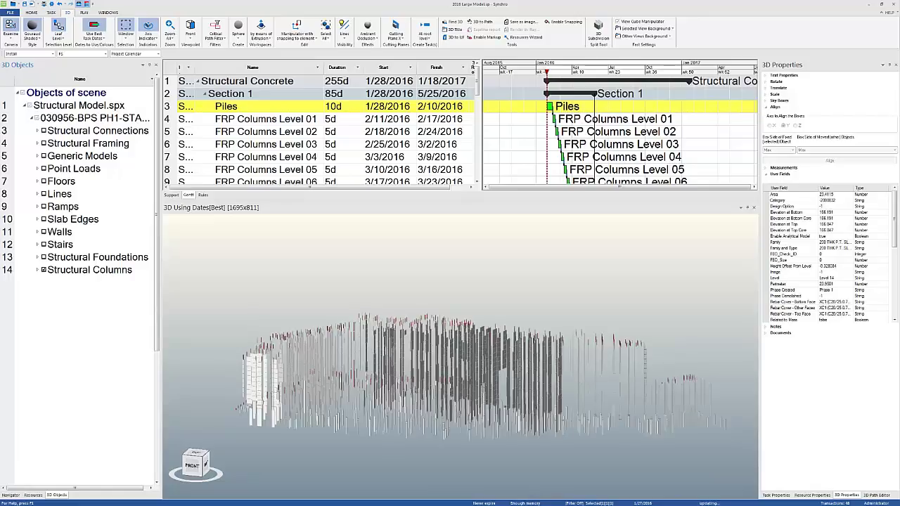
{"action": "scroll", "coordinate": [461, 385], "scroll_direction": "down", "scroll_amount": 2}
{"action": "left_click_drag", "start_coordinate": [460, 385], "coordinate": [591, 337]}
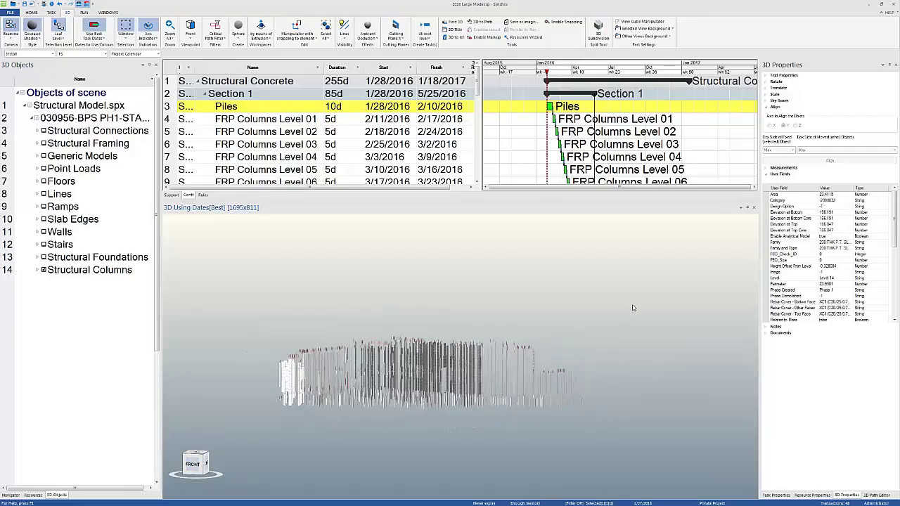
{"action": "left_click_drag", "start_coordinate": [633, 308], "coordinate": [272, 429]}
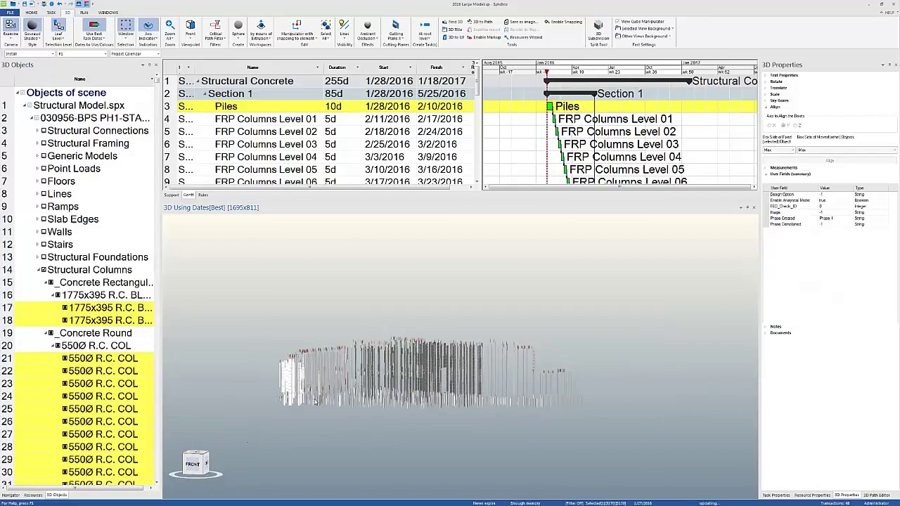
Step: Create a 3D filter named 'Working filter' from the selected columns, then clear the selection
{"action": "right_click", "coordinate": [338, 384]}
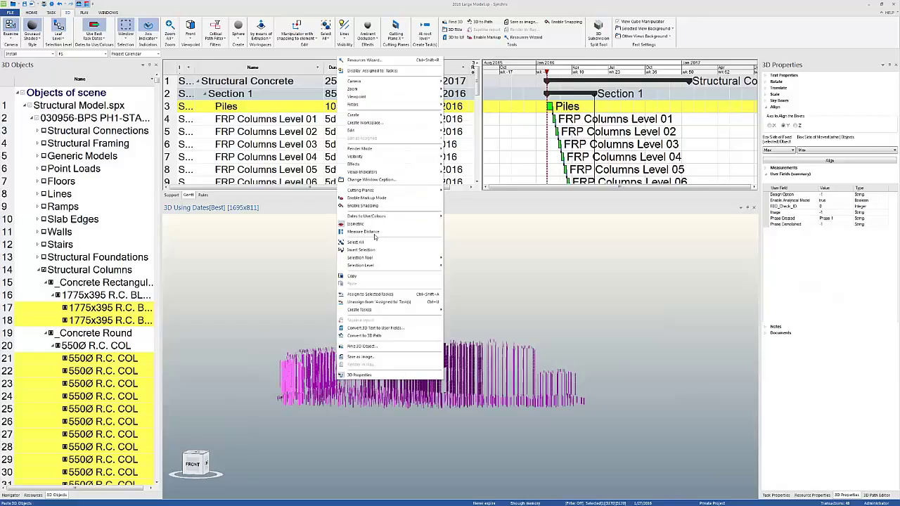
{"action": "mouse_move", "coordinate": [392, 104]}
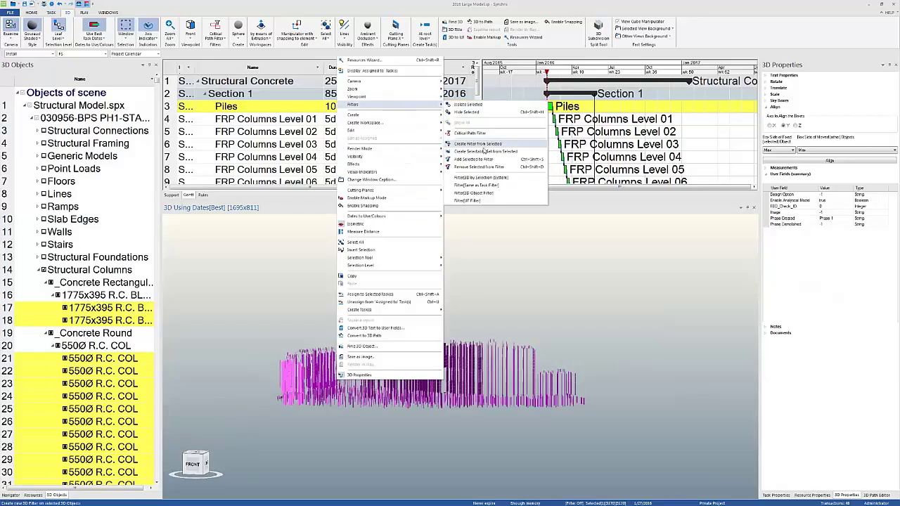
{"action": "left_click", "coordinate": [483, 146]}
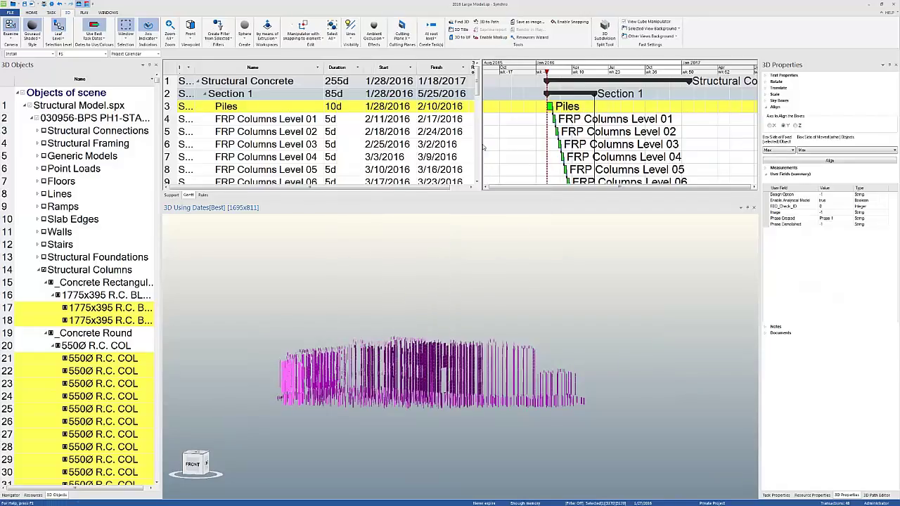
{"action": "type", "text": "Working filter"}
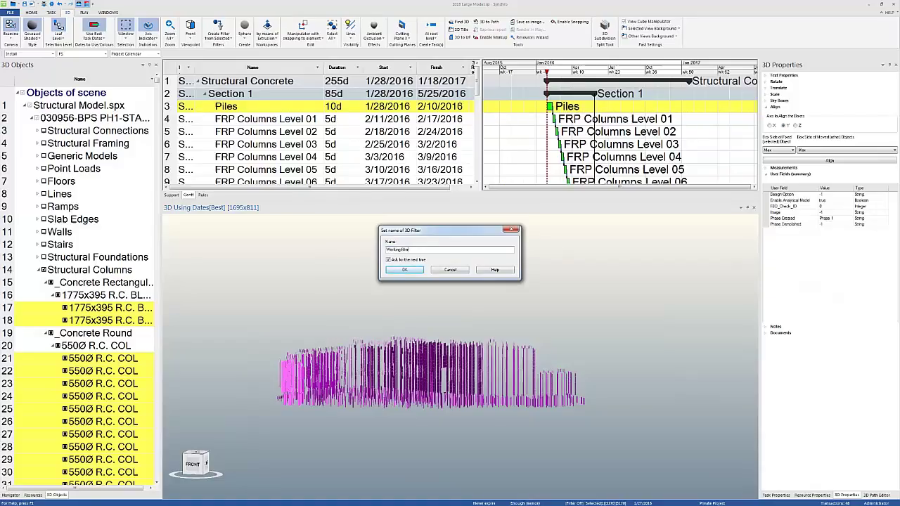
{"action": "key", "text": "Return"}
{"action": "left_click", "coordinate": [366, 338]}
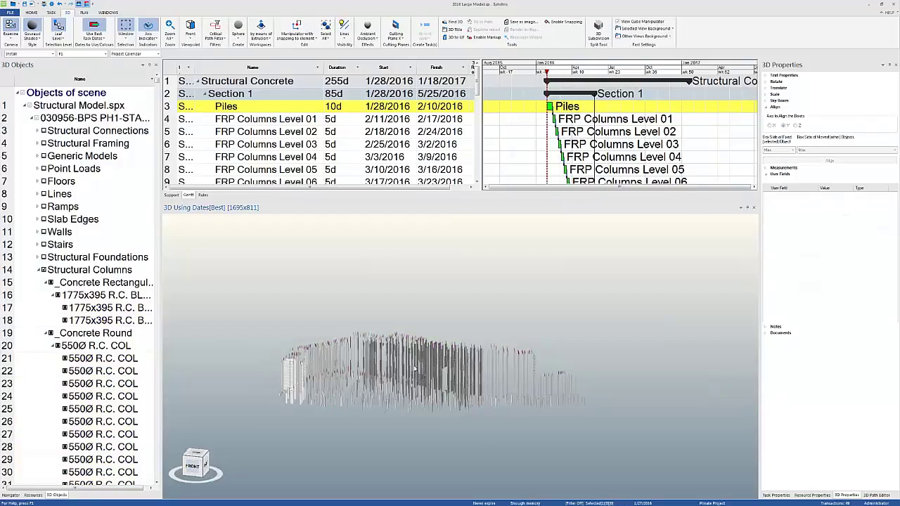
Step: Apply Working filter to the 3D view and window-select the columns on the right side
{"action": "left_click", "coordinate": [12, 496]}
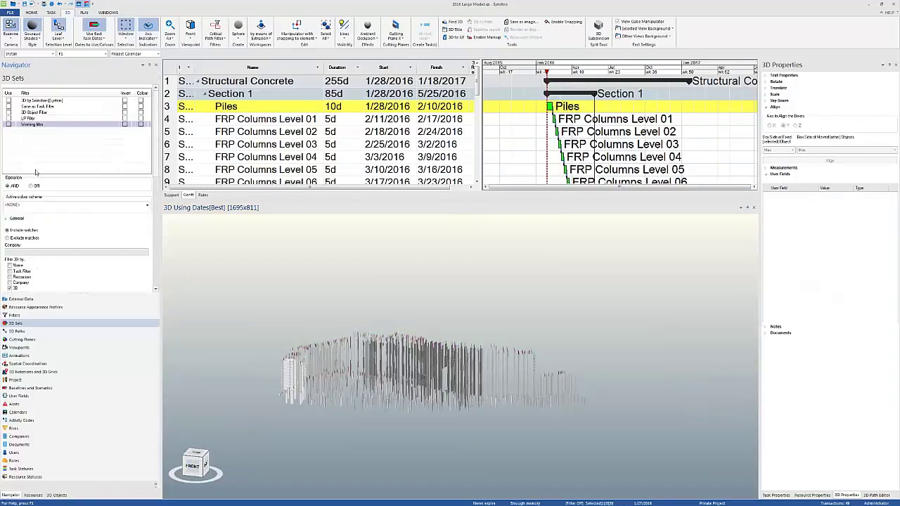
{"action": "left_click", "coordinate": [9, 125]}
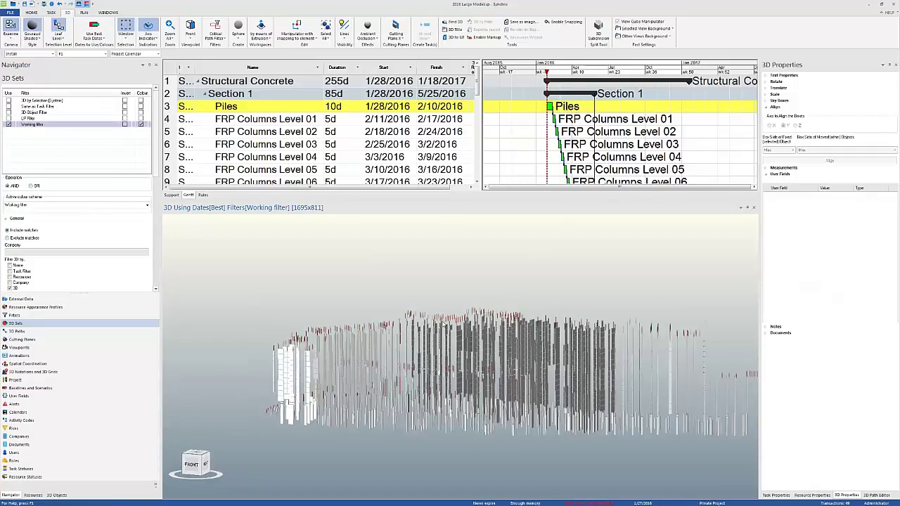
{"action": "left_click_drag", "start_coordinate": [533, 283], "coordinate": [295, 442]}
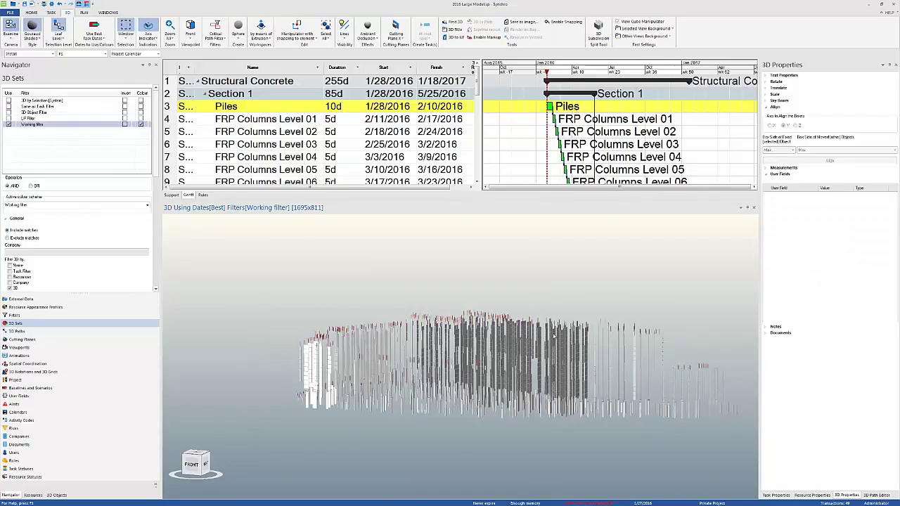
{"action": "left_click_drag", "start_coordinate": [672, 306], "coordinate": [519, 452]}
Step: Remove the selected columns from Working filter and turn the model back to the front view
{"action": "right_click", "coordinate": [497, 358]}
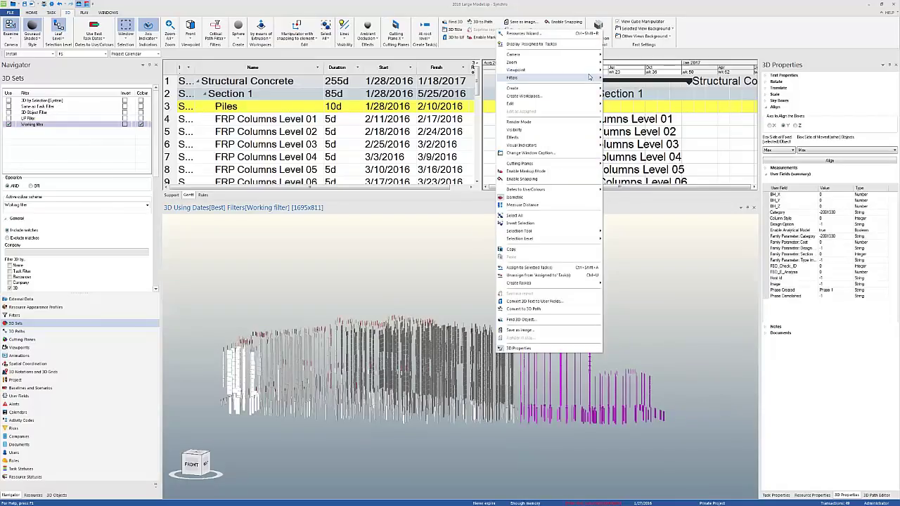
{"action": "mouse_move", "coordinate": [589, 77]}
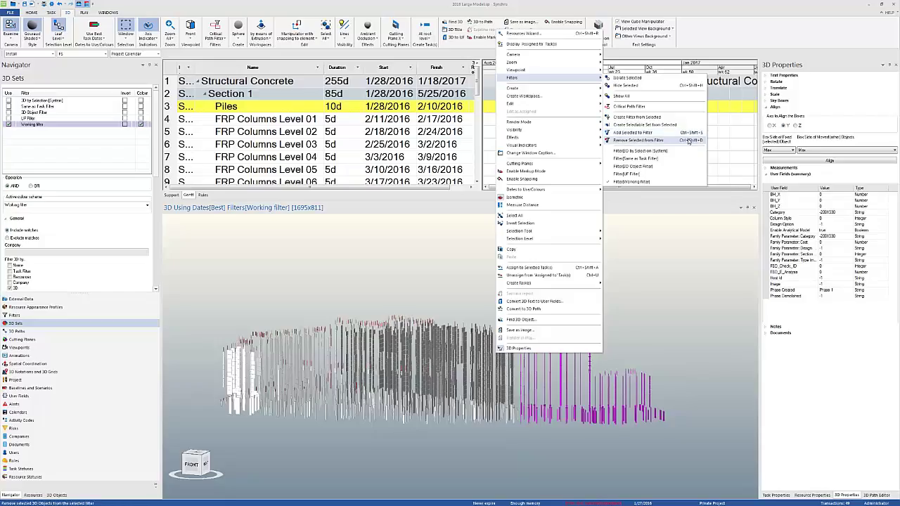
{"action": "left_click", "coordinate": [631, 283]}
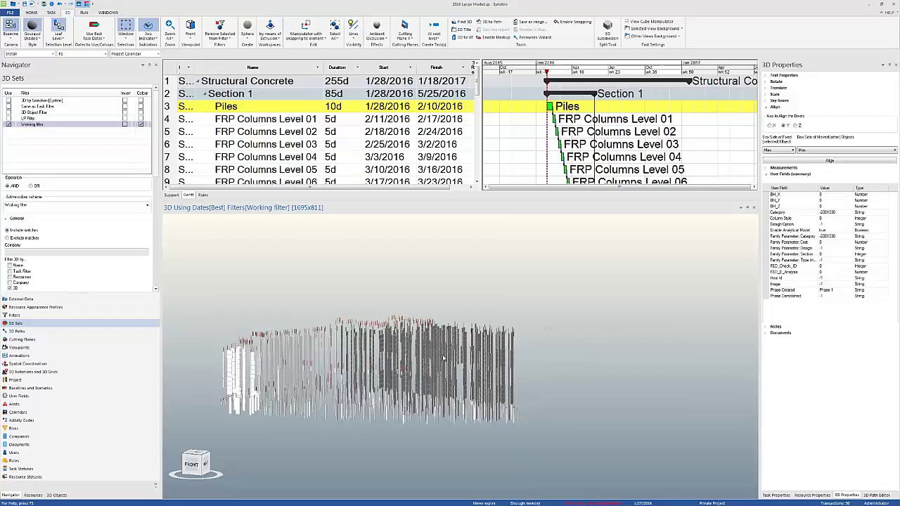
{"action": "scroll", "coordinate": [503, 366], "scroll_direction": "down", "scroll_amount": 2}
{"action": "left_click_drag", "start_coordinate": [502, 366], "coordinate": [396, 349]}
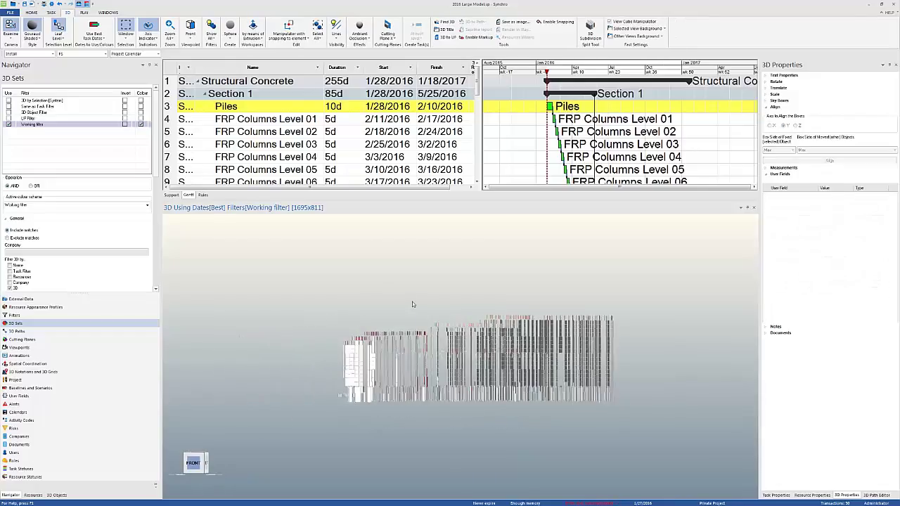
Step: Window-select the piles on the model's left side, then pick one pile to check its 3D Properties
{"action": "left_click_drag", "start_coordinate": [413, 304], "coordinate": [326, 421]}
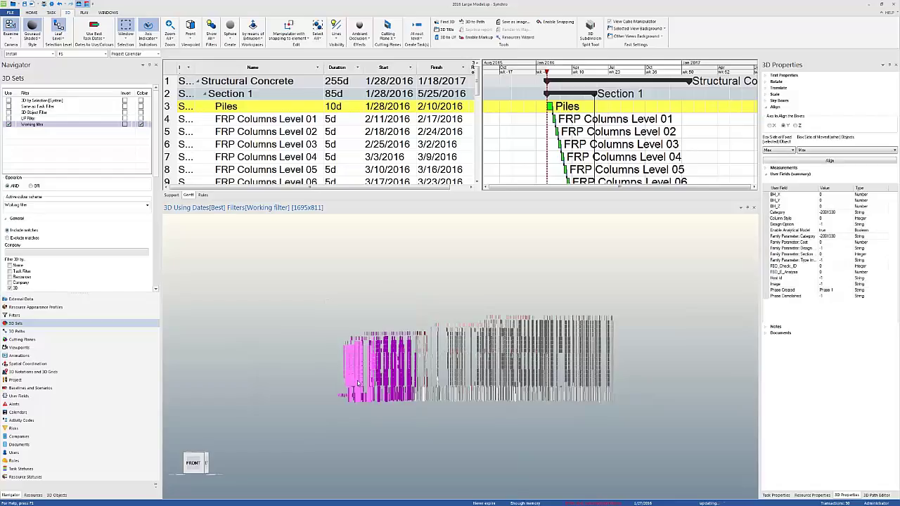
{"action": "scroll", "coordinate": [253, 104], "scroll_direction": "down", "scroll_amount": 3}
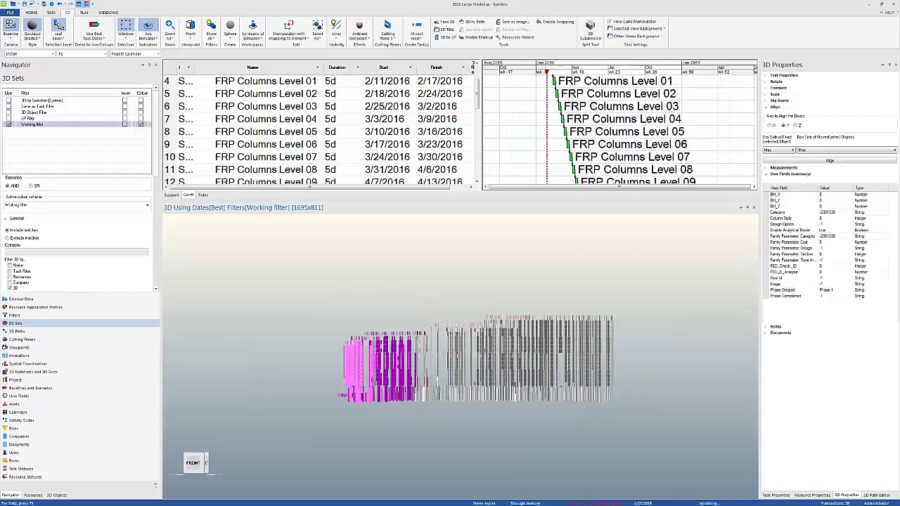
{"action": "scroll", "coordinate": [253, 105], "scroll_direction": "up", "scroll_amount": 2}
{"action": "scroll", "coordinate": [252, 109], "scroll_direction": "down", "scroll_amount": 2}
{"action": "scroll", "coordinate": [251, 109], "scroll_direction": "up", "scroll_amount": 2}
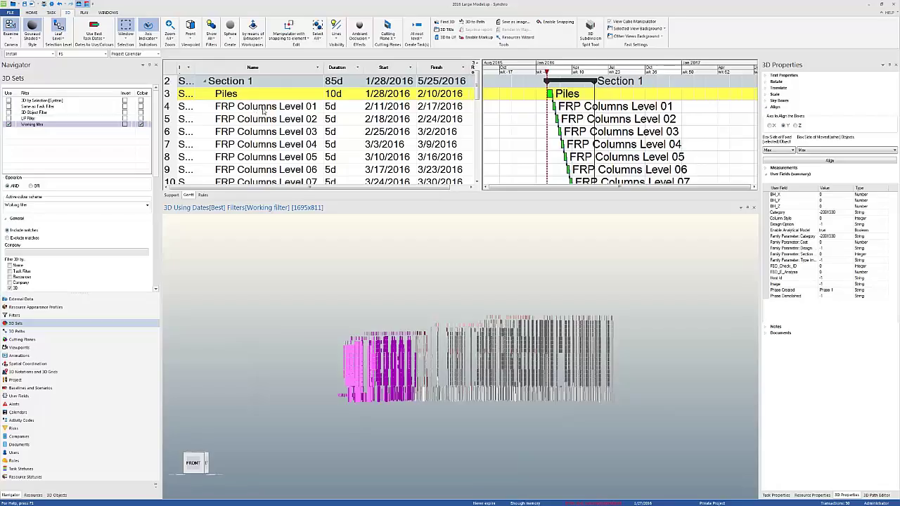
{"action": "left_click", "coordinate": [375, 355]}
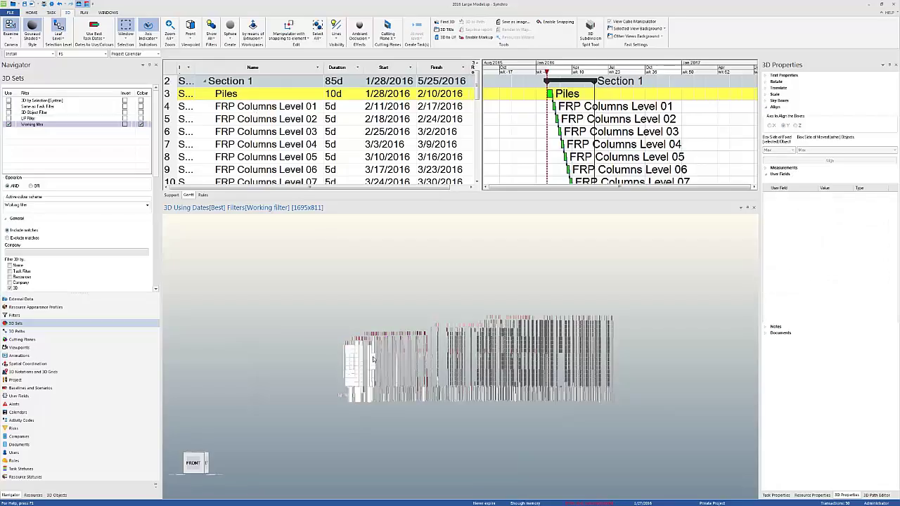
{"action": "left_click", "coordinate": [373, 359]}
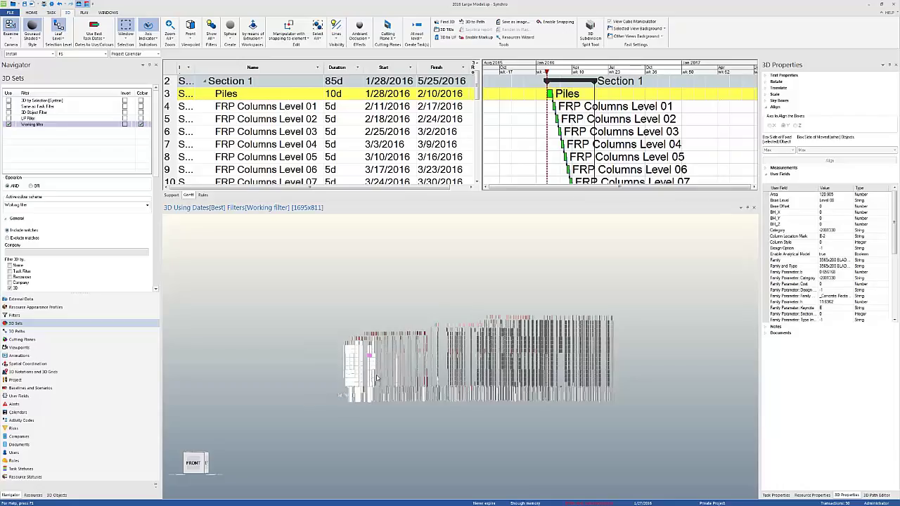
{"action": "left_click_drag", "start_coordinate": [391, 359], "coordinate": [320, 422]}
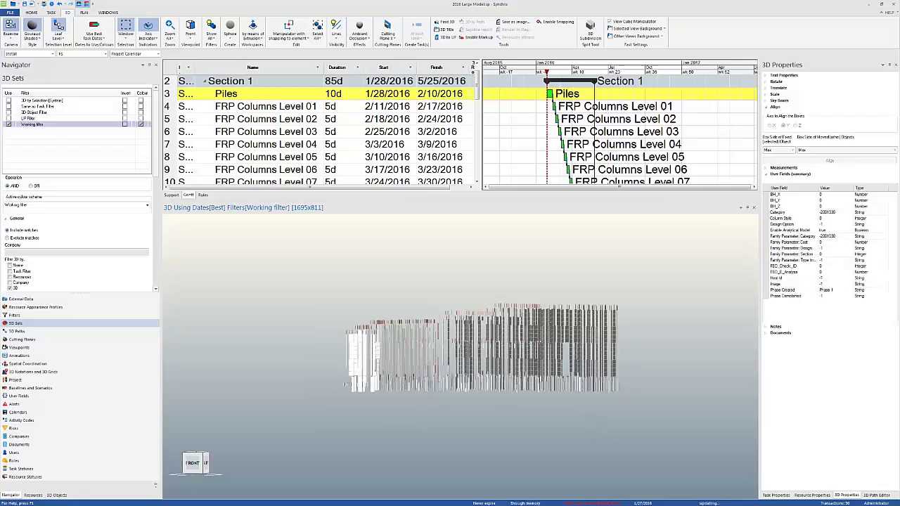
Step: Select tasks FRP Columns Level 01 through FRP Columns Level 15 together in the Gantt grid
{"action": "left_click", "coordinate": [279, 107]}
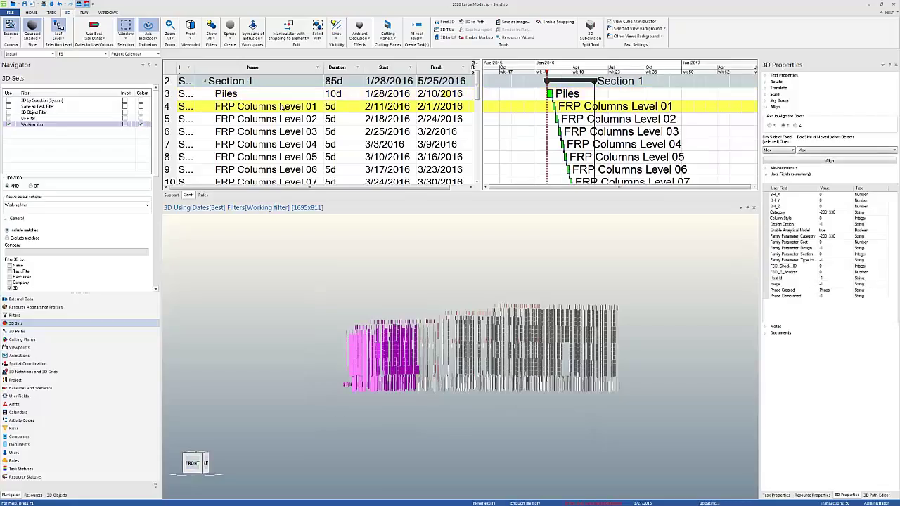
{"action": "scroll", "coordinate": [278, 113], "scroll_direction": "down", "scroll_amount": 2}
{"action": "scroll", "coordinate": [278, 113], "scroll_direction": "up", "scroll_amount": 2}
{"action": "scroll", "coordinate": [234, 97], "scroll_direction": "down", "scroll_amount": 4}
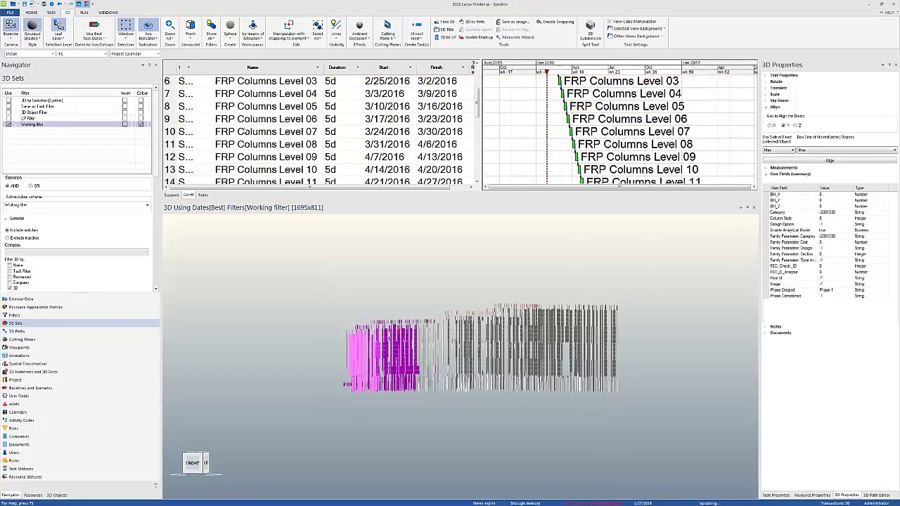
{"action": "left_click", "coordinate": [266, 144], "text": "shift"}
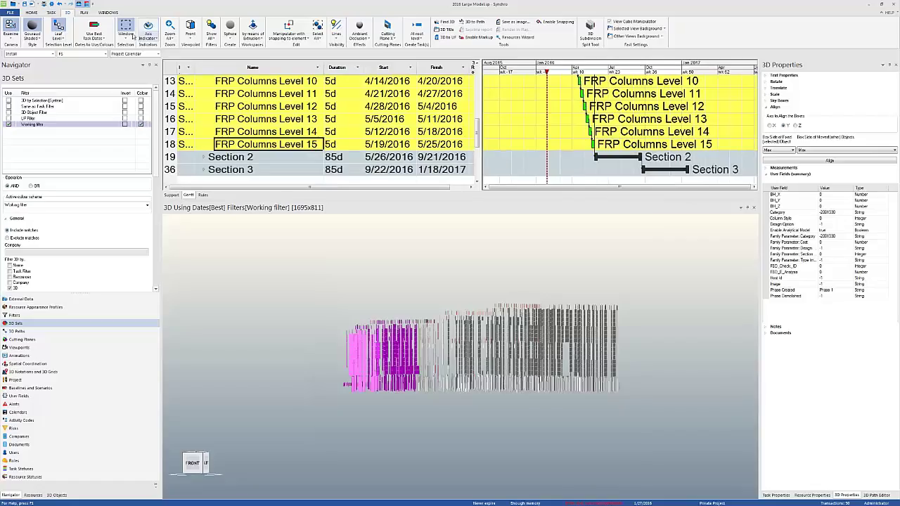
Step: In Auto Matching, confirm the Base Level rule's task-name expression and search for matches
{"action": "left_click", "coordinate": [33, 12]}
{"action": "left_click", "coordinate": [191, 35]}
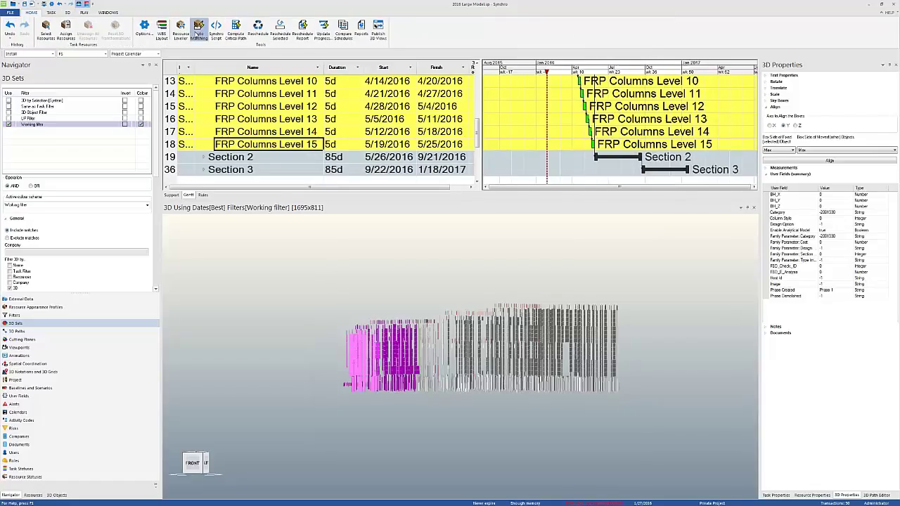
{"action": "left_click", "coordinate": [453, 163]}
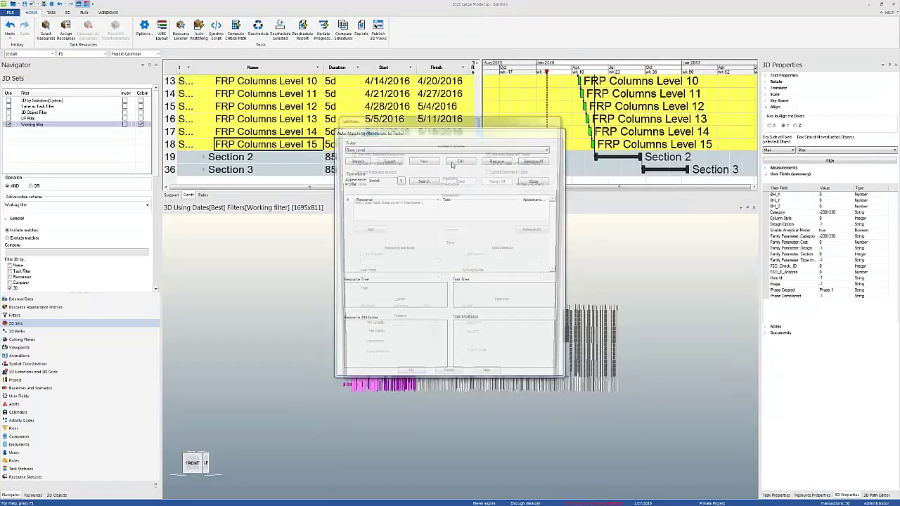
{"action": "left_click", "coordinate": [389, 203]}
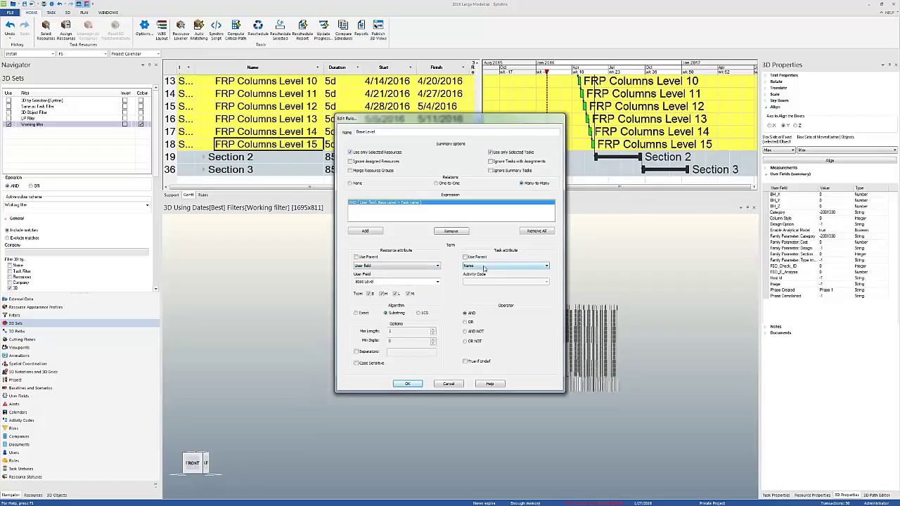
{"action": "left_click", "coordinate": [407, 383]}
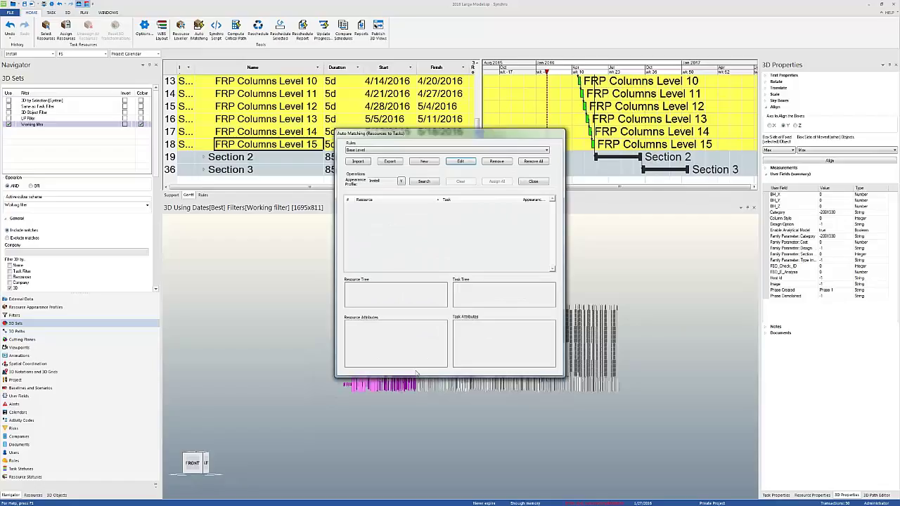
{"action": "left_click", "coordinate": [423, 181]}
Step: Assign all found matches, close Auto Matching, and advance the time focus later in the schedule
{"action": "left_click", "coordinate": [494, 182]}
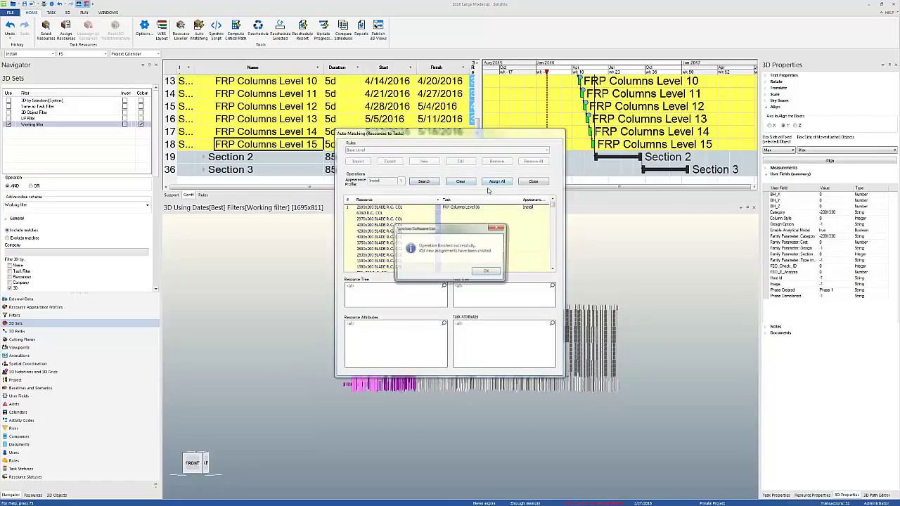
{"action": "left_click", "coordinate": [485, 271]}
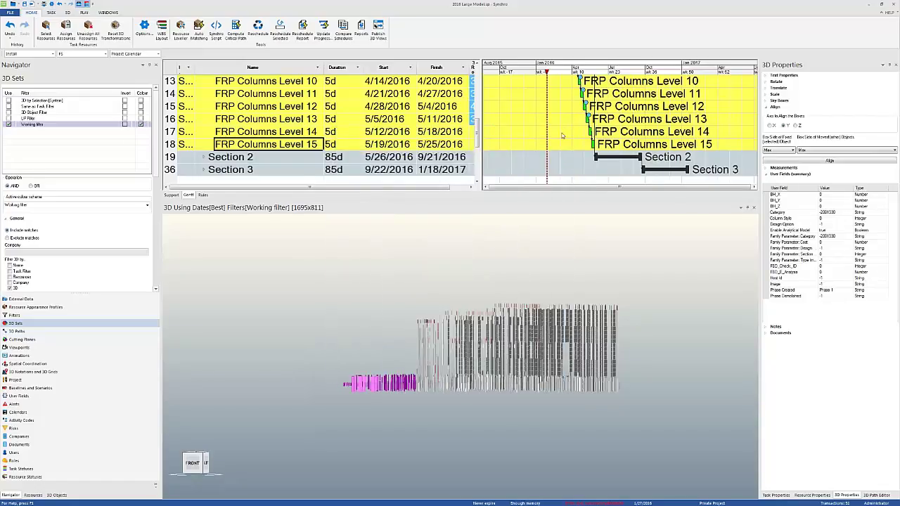
{"action": "left_click_drag", "start_coordinate": [553, 76], "coordinate": [694, 74]}
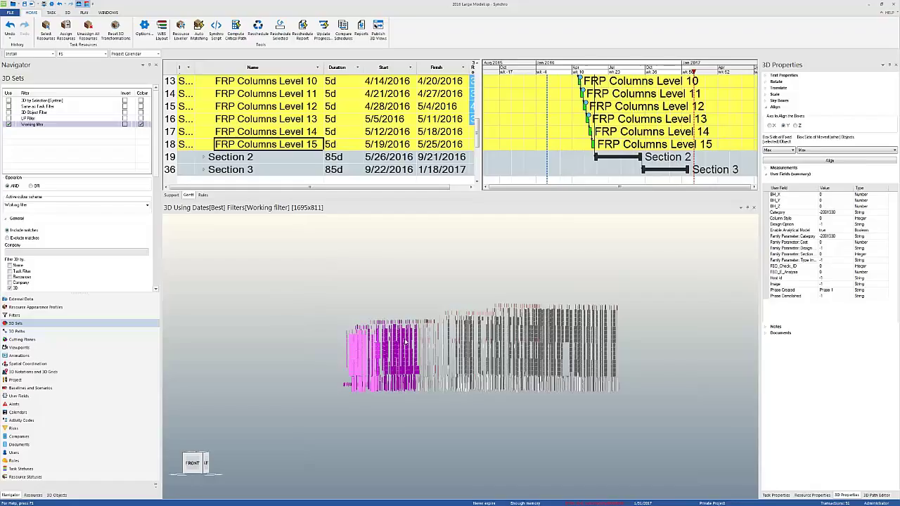
Step: Delete the selected objects at the model's left end and expand Section 2 to show Piles
{"action": "key", "text": "Delete"}
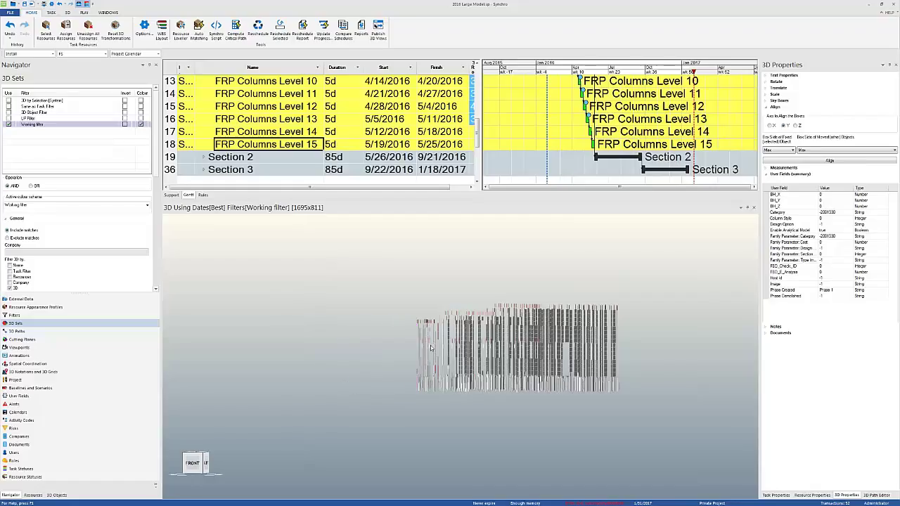
{"action": "middle_click_drag", "start_coordinate": [458, 349], "coordinate": [457, 301]}
{"action": "left_click_drag", "start_coordinate": [457, 297], "coordinate": [362, 419]}
{"action": "scroll", "coordinate": [205, 121], "scroll_direction": "down", "scroll_amount": 1}
{"action": "left_click", "coordinate": [204, 119]}
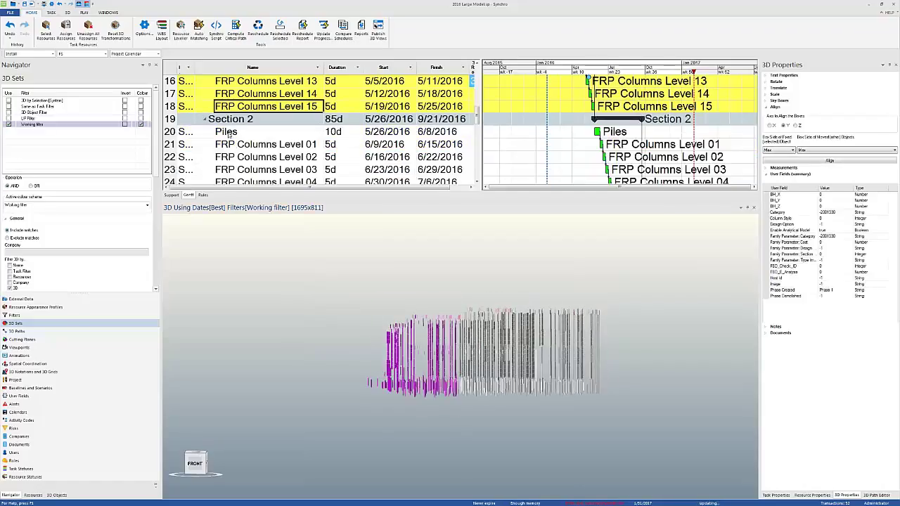
{"action": "scroll", "coordinate": [234, 147], "scroll_direction": "down", "scroll_amount": 2}
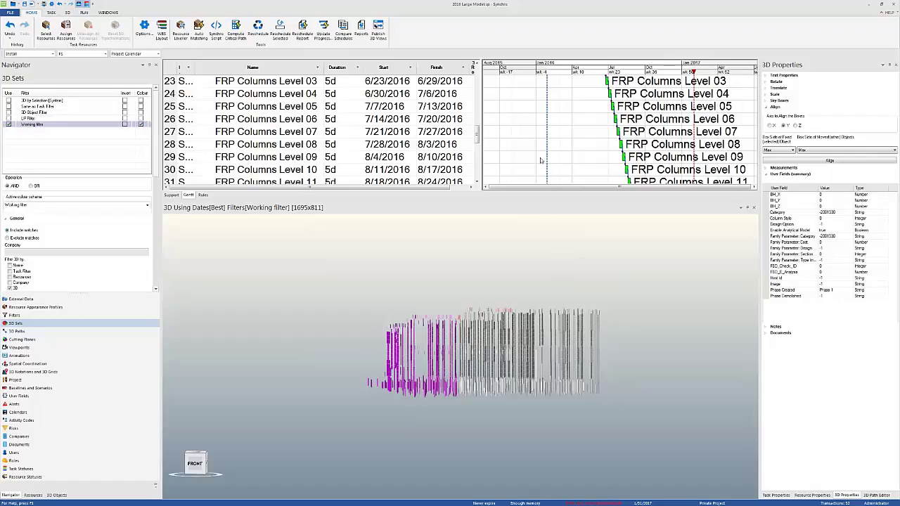
Step: Open the 3D Objects tree and collapse it entirely
{"action": "left_click", "coordinate": [271, 312]}
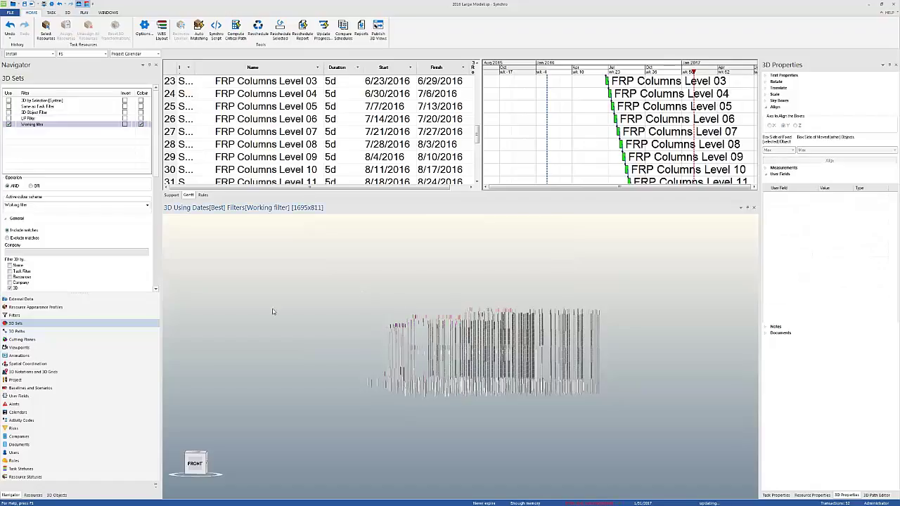
{"action": "left_click", "coordinate": [57, 495]}
{"action": "scroll", "coordinate": [42, 232], "scroll_direction": "up", "scroll_amount": 2}
{"action": "left_click", "coordinate": [35, 231]}
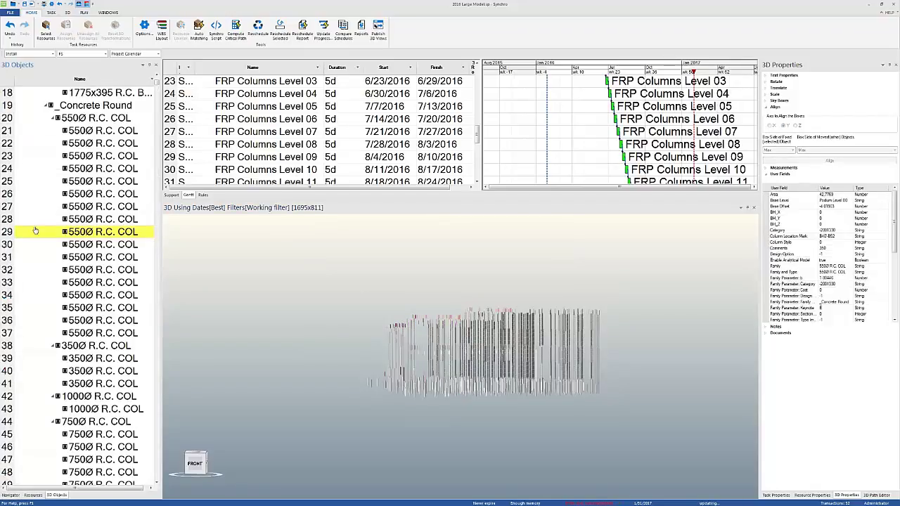
{"action": "right_click", "coordinate": [35, 230]}
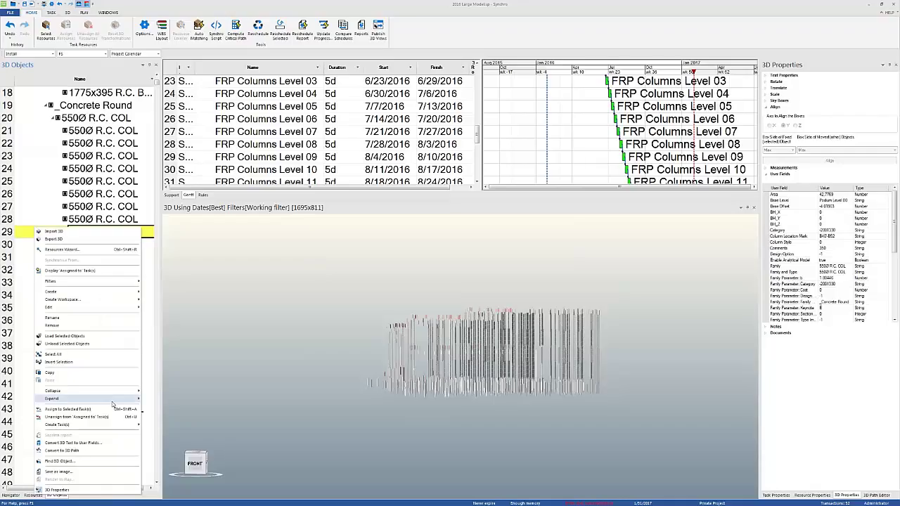
{"action": "left_click", "coordinate": [154, 393]}
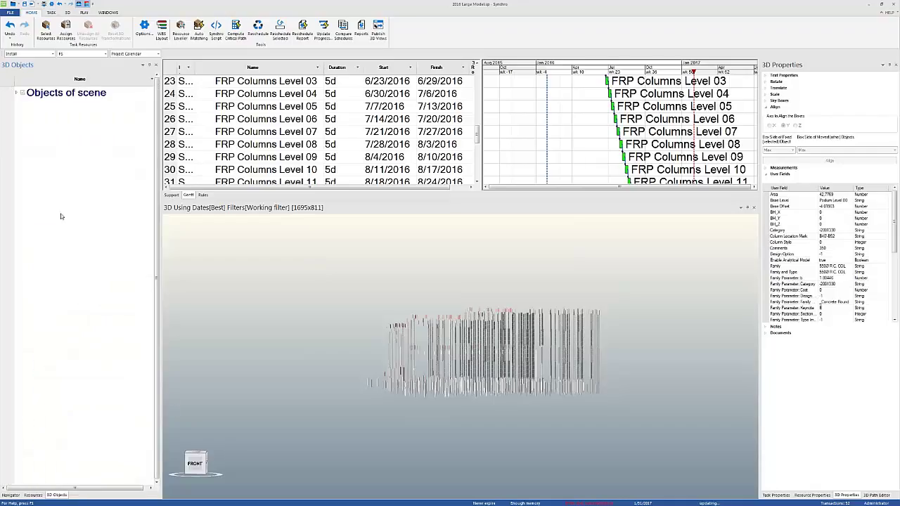
Step: Expand Objects of scene and Structural Model.spx, select the Floors category, and orbit the building
{"action": "left_click", "coordinate": [17, 94]}
{"action": "left_click", "coordinate": [25, 106]}
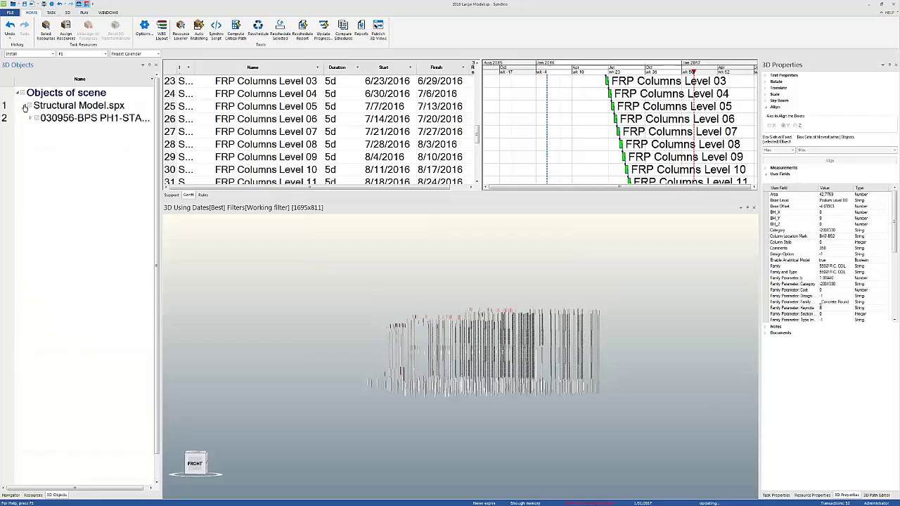
{"action": "left_click", "coordinate": [30, 121]}
{"action": "left_click", "coordinate": [31, 120]}
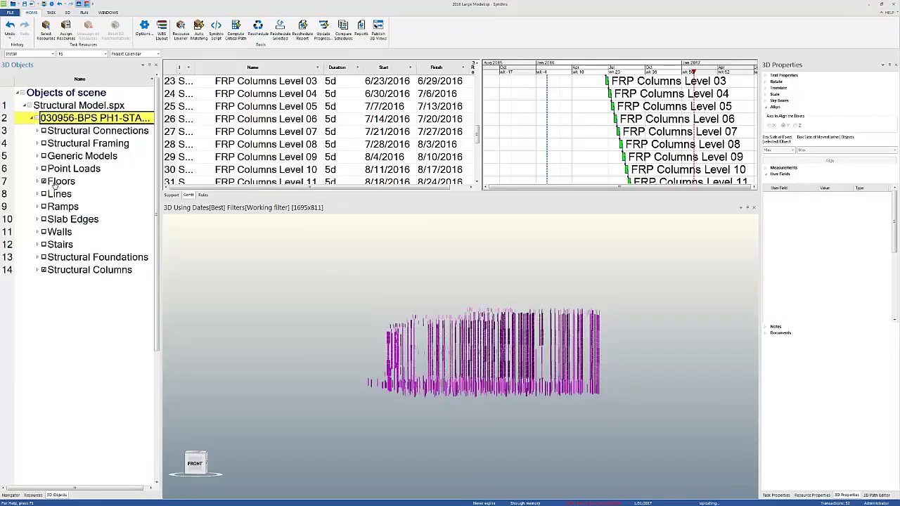
{"action": "left_click", "coordinate": [60, 183]}
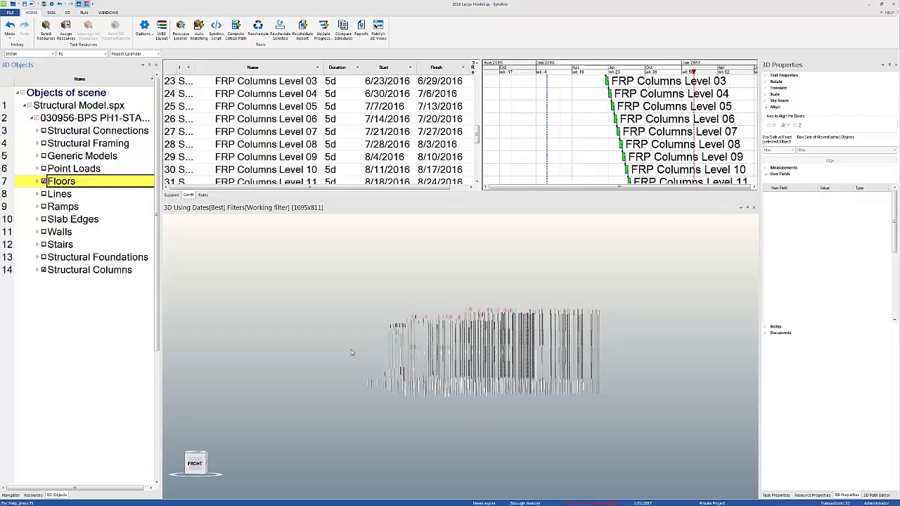
{"action": "mouse_move", "coordinate": [351, 353]}
{"action": "middle_mouse_down"}
{"action": "mouse_move", "coordinate": [474, 359]}
{"action": "mouse_move", "coordinate": [468, 366]}
{"action": "mouse_move", "coordinate": [367, 348]}
{"action": "middle_mouse_up"}
{"action": "key", "text": "Escape"}
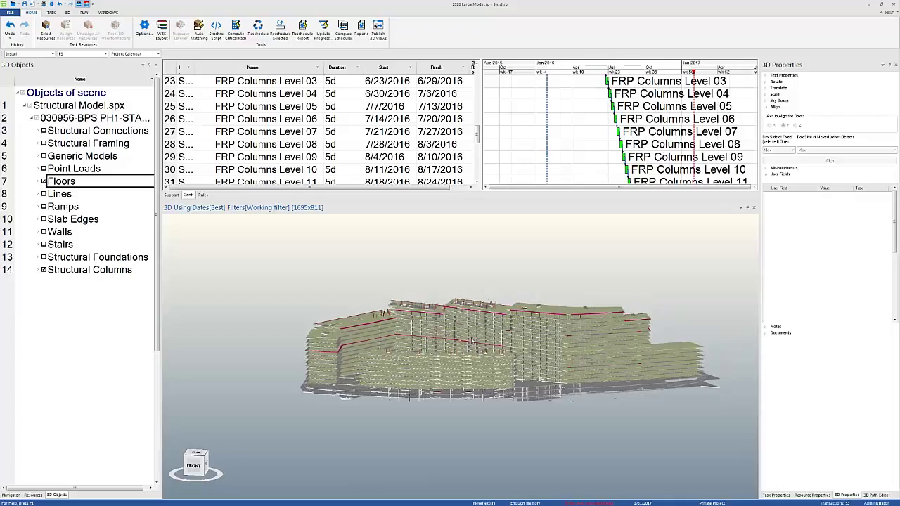
{"action": "middle_click_drag", "start_coordinate": [503, 343], "coordinate": [450, 346]}
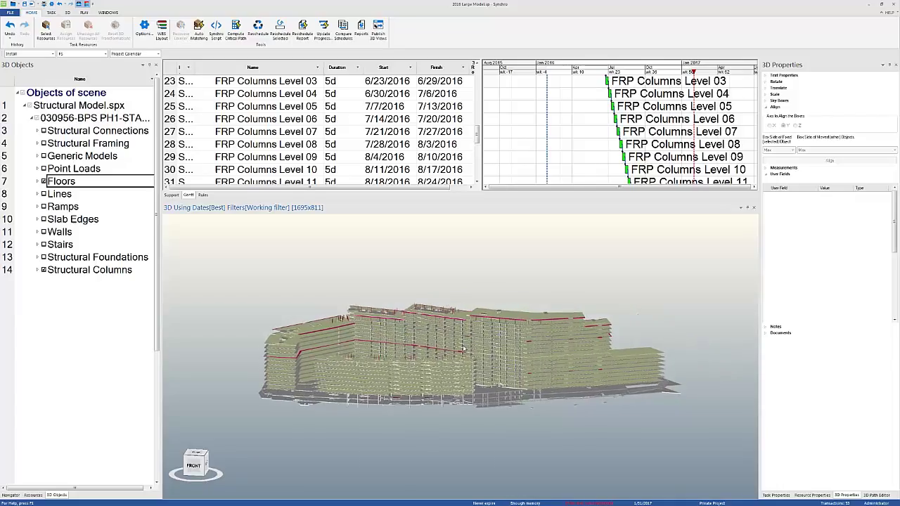
{"action": "left_click", "coordinate": [10, 495]}
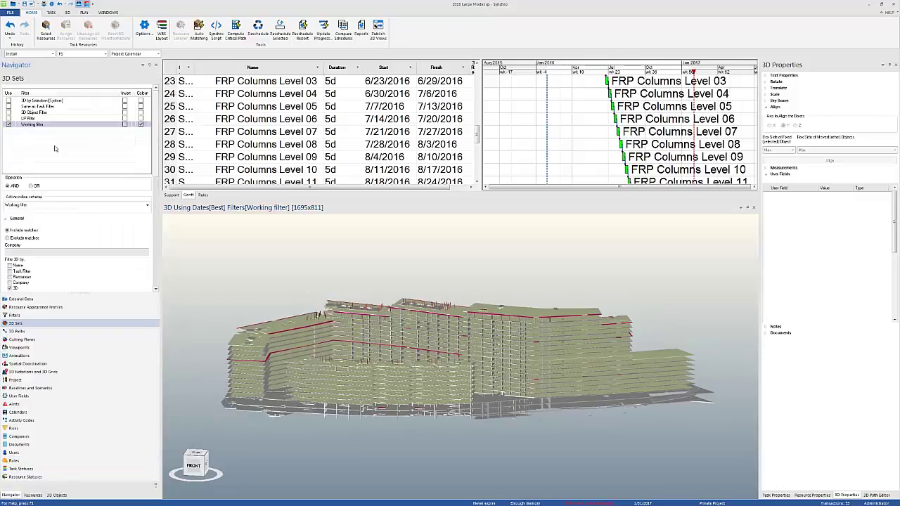
{"action": "scroll", "coordinate": [121, 210], "scroll_direction": "down", "scroll_amount": 5}
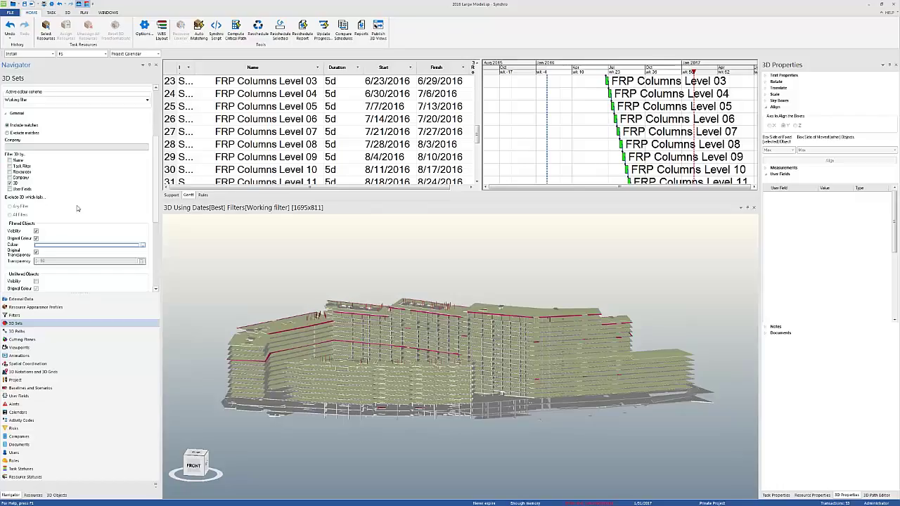
{"action": "scroll", "coordinate": [79, 160], "scroll_direction": "up", "scroll_amount": 3}
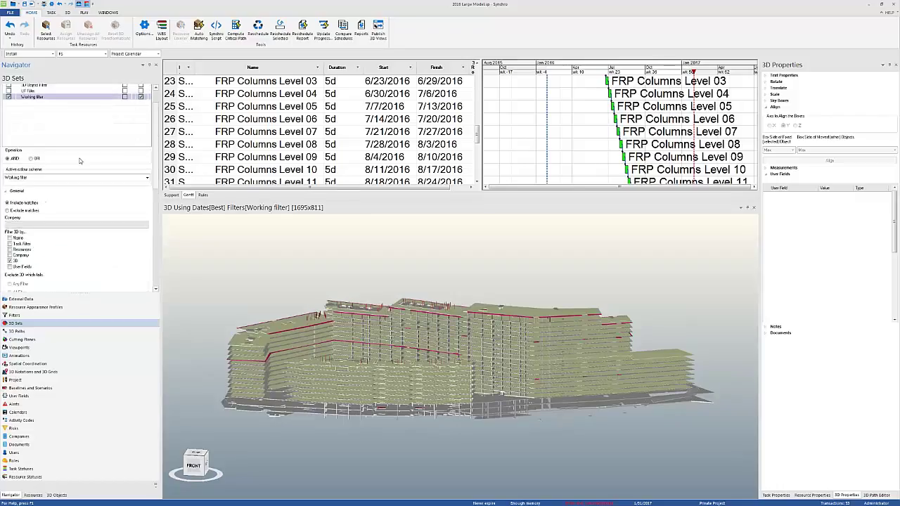
{"action": "scroll", "coordinate": [40, 251], "scroll_direction": "up", "scroll_amount": 1}
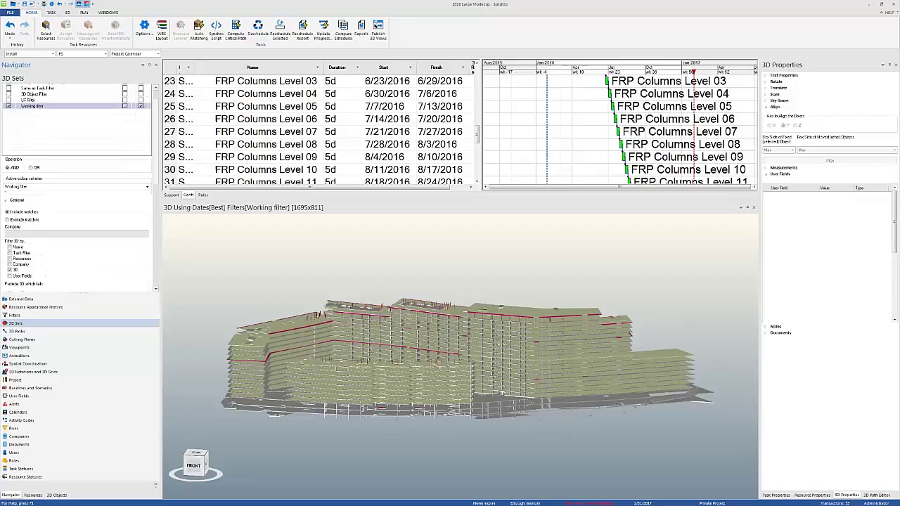
{"action": "left_click", "coordinate": [27, 315]}
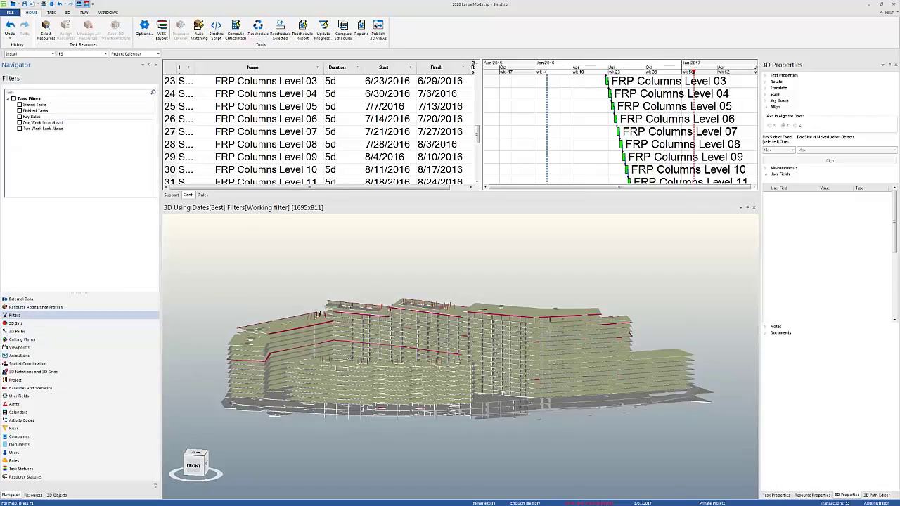
{"action": "left_click", "coordinate": [33, 129]}
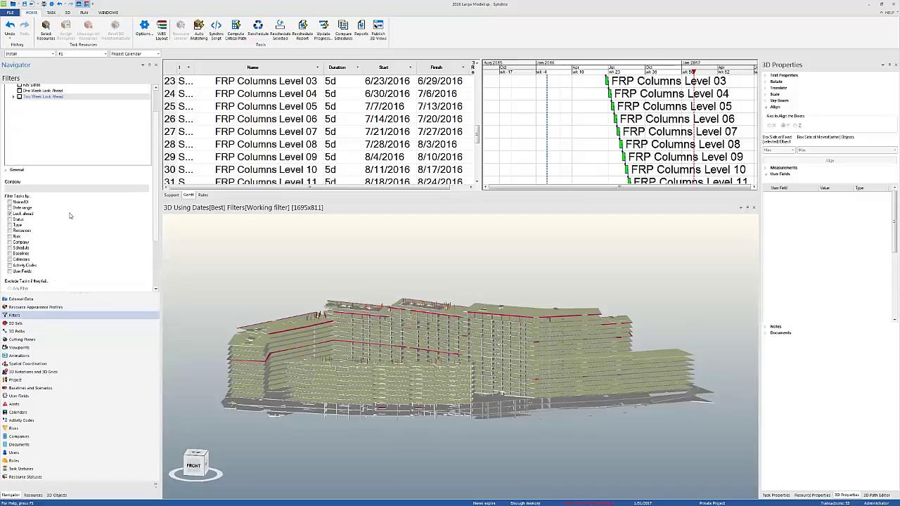
{"action": "left_click", "coordinate": [17, 324]}
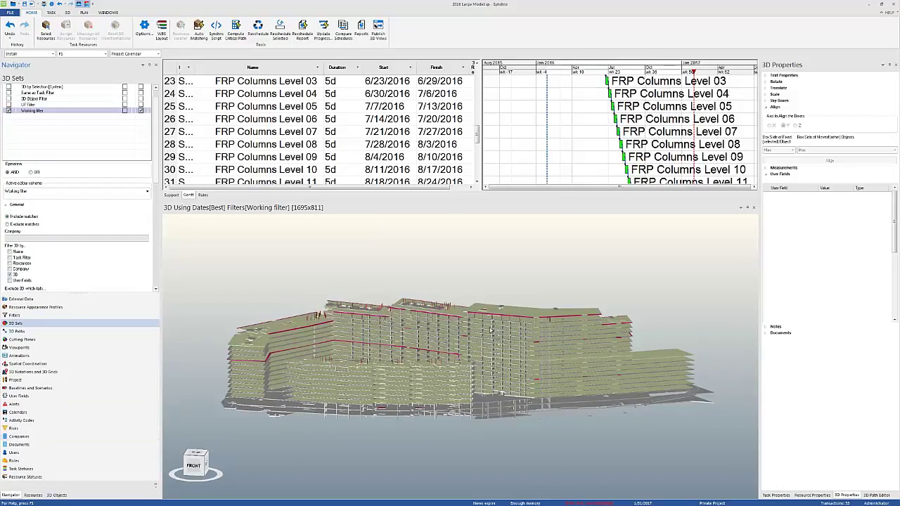
Step: Collapse Floors and Structural Columns, then switch on Structural Foundations in the 3D Objects tree
{"action": "scroll", "coordinate": [490, 329], "scroll_direction": "down", "scroll_amount": 3}
{"action": "left_click_drag", "start_coordinate": [650, 295], "coordinate": [312, 404]}
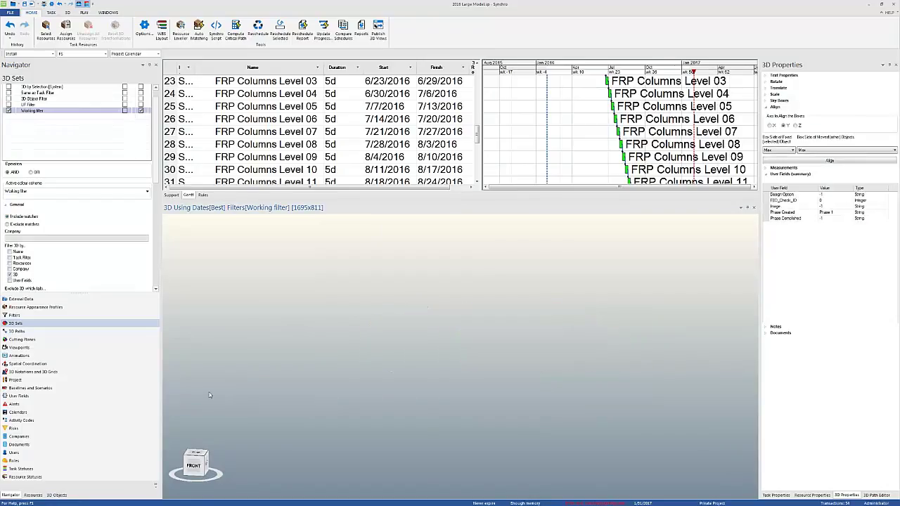
{"action": "left_click", "coordinate": [55, 494]}
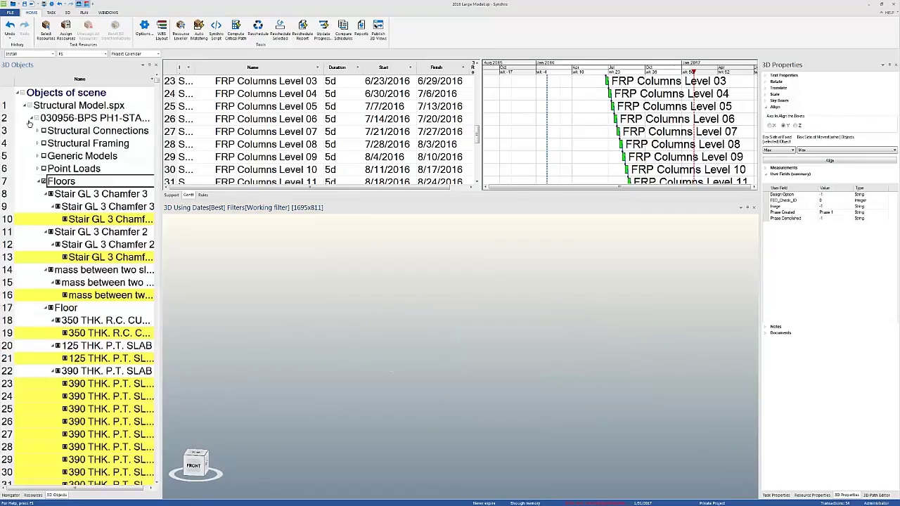
{"action": "left_click", "coordinate": [39, 182]}
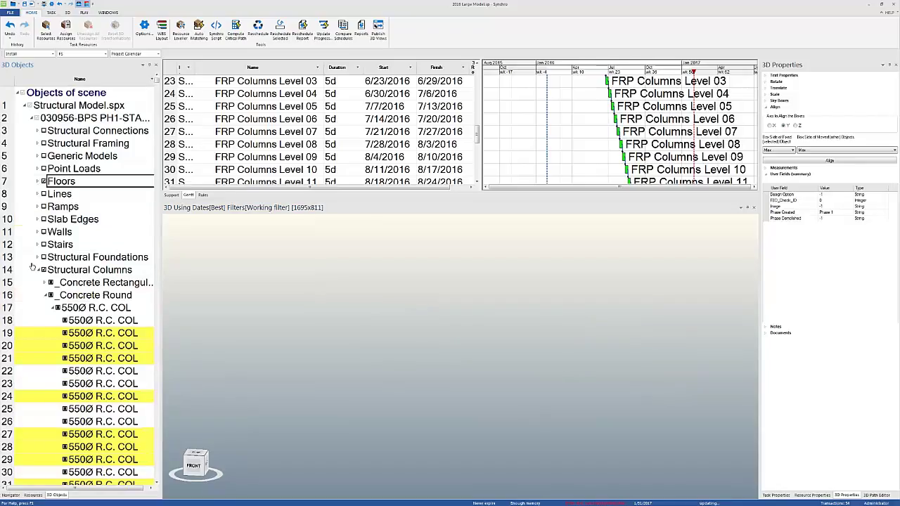
{"action": "left_click", "coordinate": [38, 270]}
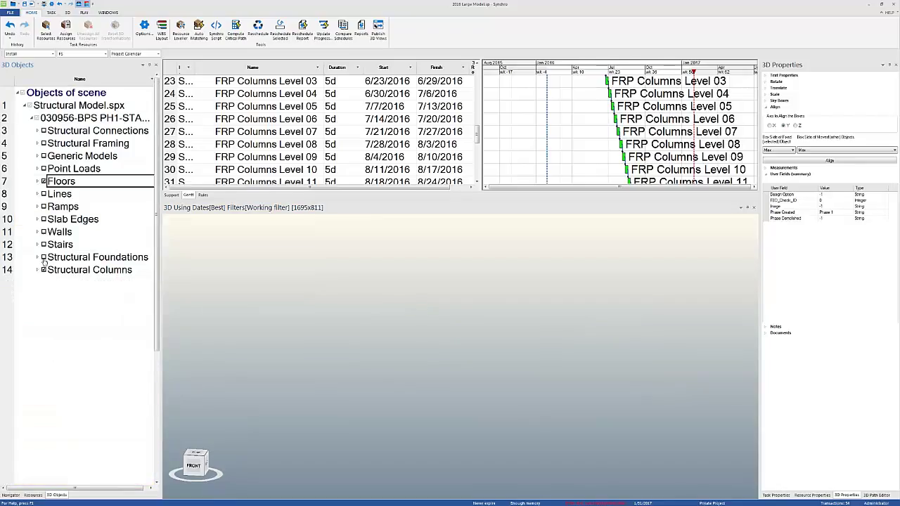
{"action": "left_click", "coordinate": [43, 258]}
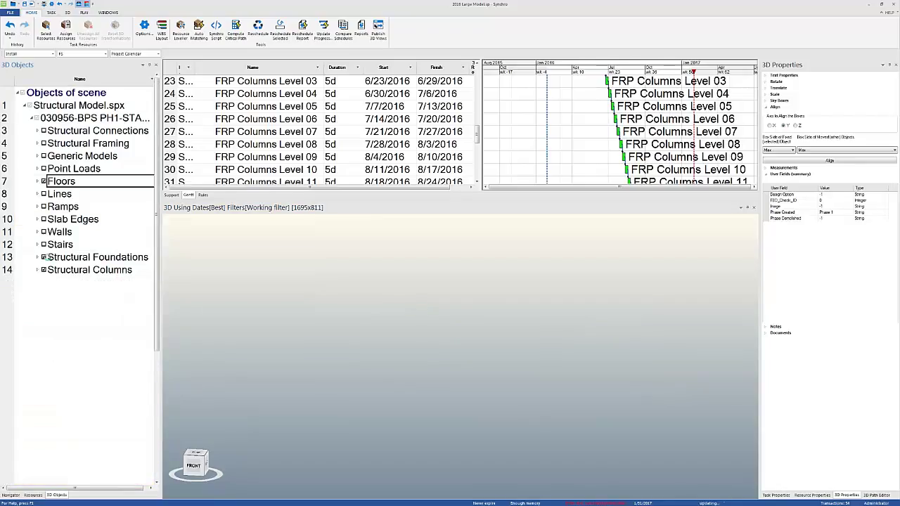
{"action": "left_click", "coordinate": [74, 259]}
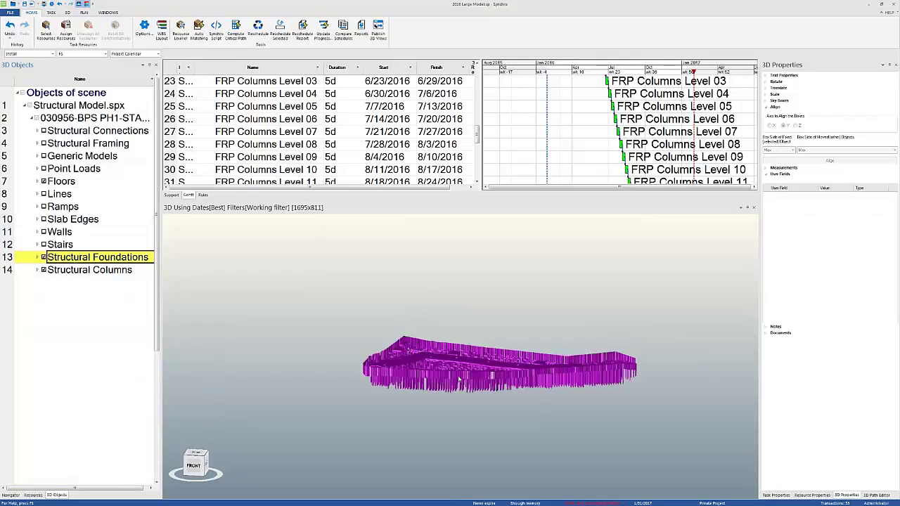
Step: Box-select and hide parts of the foundations, then orbit to an isometric view of the piles
{"action": "left_click", "coordinate": [459, 380]}
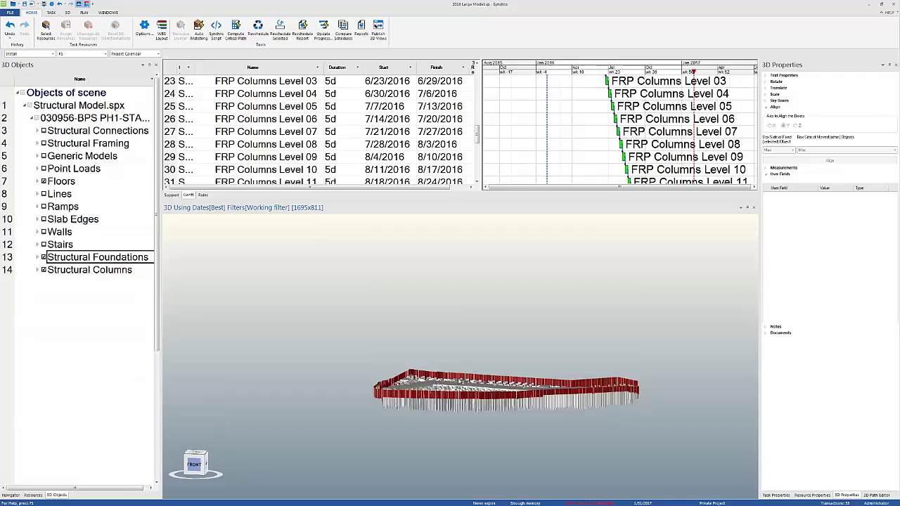
{"action": "left_click_drag", "start_coordinate": [671, 347], "coordinate": [448, 429]}
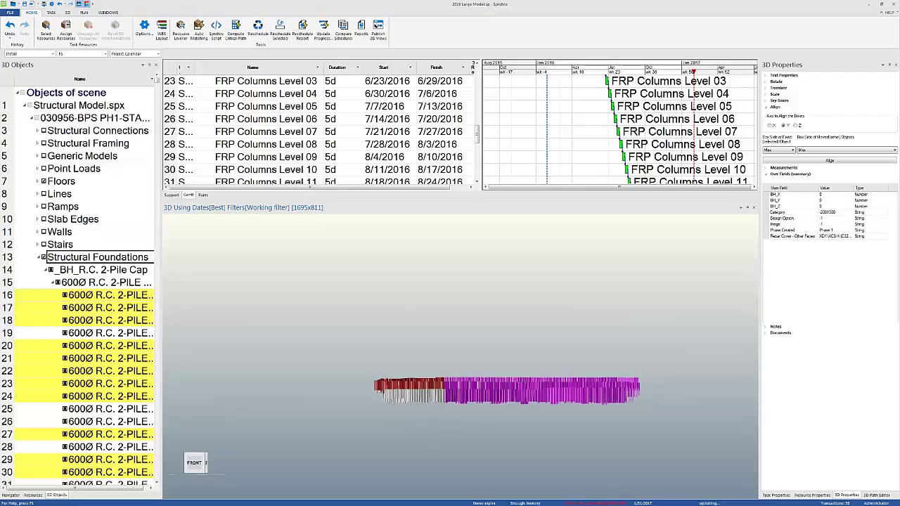
{"action": "left_click", "coordinate": [450, 377]}
{"action": "left_click_drag", "start_coordinate": [458, 367], "coordinate": [368, 385]}
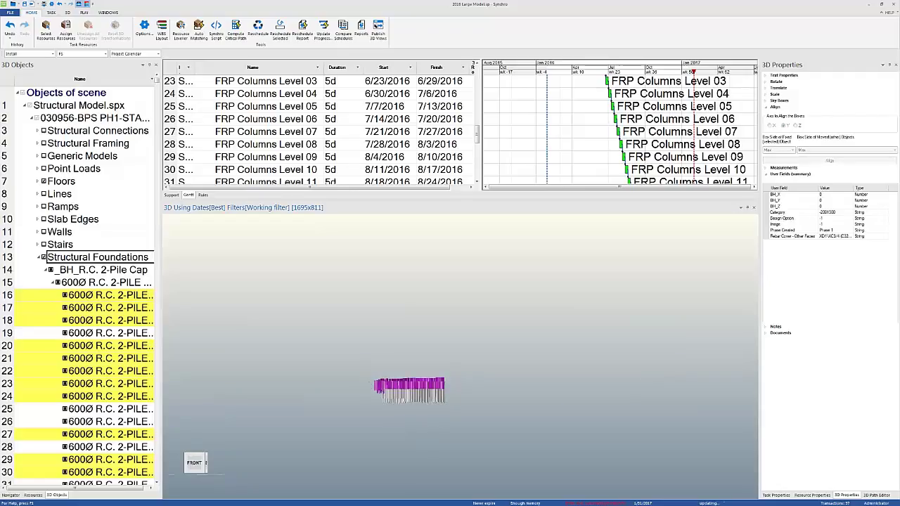
{"action": "middle_click_drag", "start_coordinate": [369, 384], "coordinate": [374, 404]}
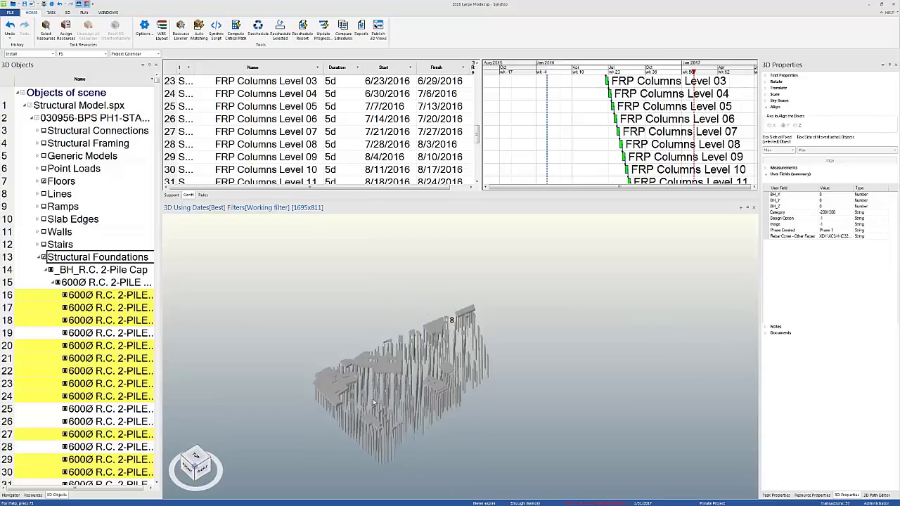
Step: Scroll the Gantt up to the Piles task and select it
{"action": "scroll", "coordinate": [428, 379], "scroll_direction": "up", "scroll_amount": 2}
{"action": "scroll", "coordinate": [464, 290], "scroll_direction": "up", "scroll_amount": 3}
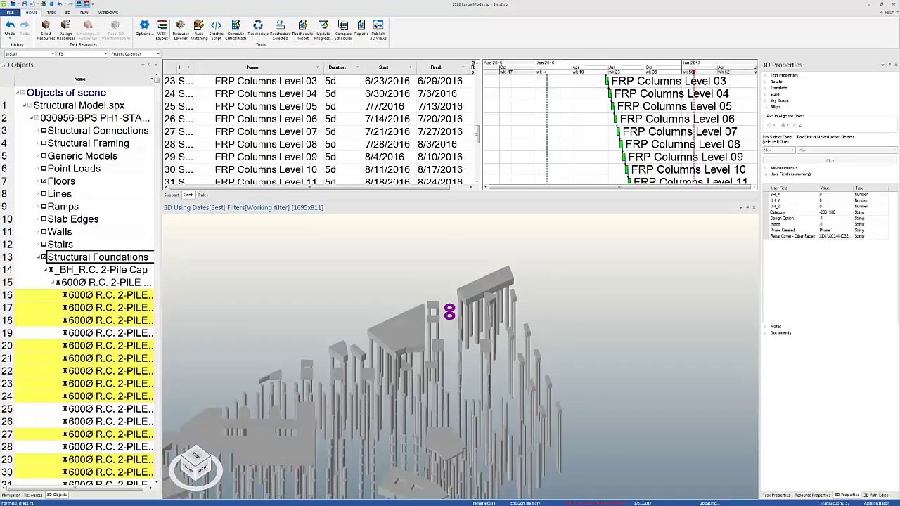
{"action": "scroll", "coordinate": [438, 394], "scroll_direction": "down", "scroll_amount": 5}
{"action": "middle_click_drag", "start_coordinate": [438, 394], "coordinate": [416, 426]}
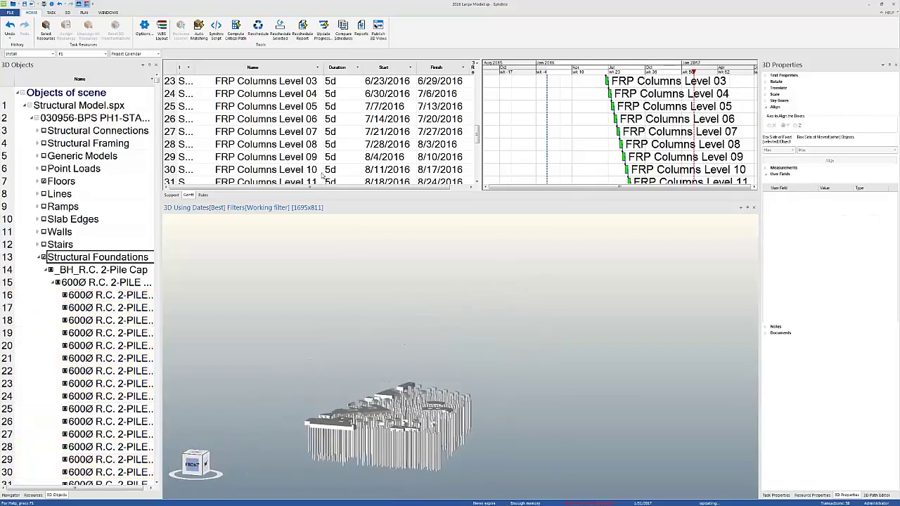
{"action": "scroll", "coordinate": [277, 128], "scroll_direction": "up", "scroll_amount": 7}
{"action": "scroll", "coordinate": [273, 120], "scroll_direction": "up", "scroll_amount": 1}
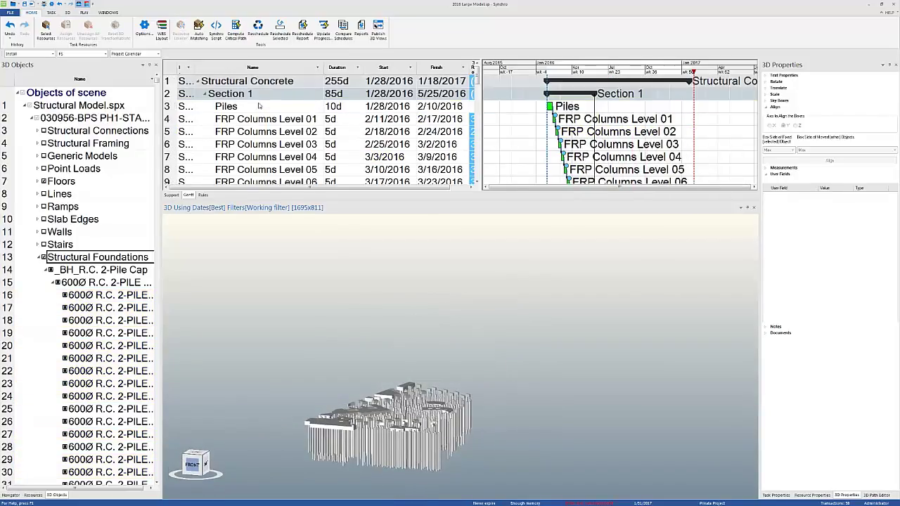
{"action": "left_click", "coordinate": [259, 106]}
Step: Box-select all the piles in the 3D view
{"action": "middle_click_drag", "start_coordinate": [417, 434], "coordinate": [414, 435]}
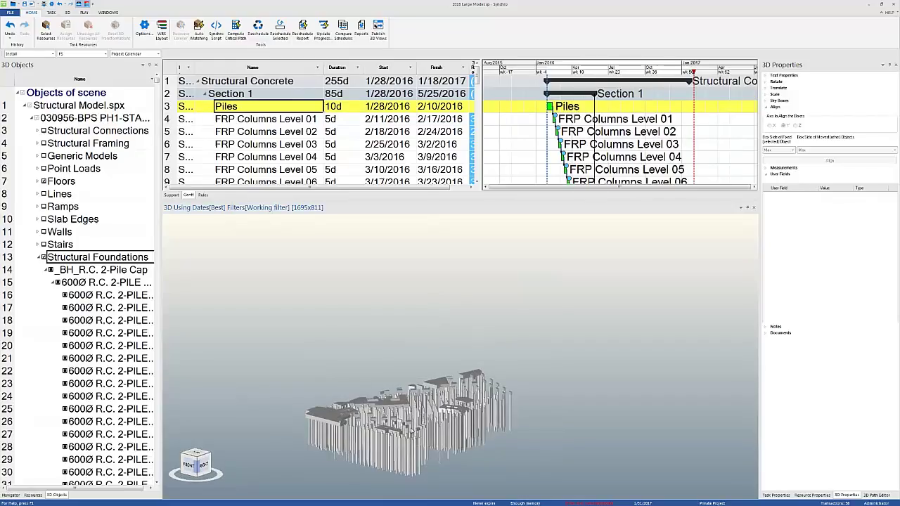
{"action": "middle_click_drag", "start_coordinate": [430, 407], "coordinate": [478, 377]}
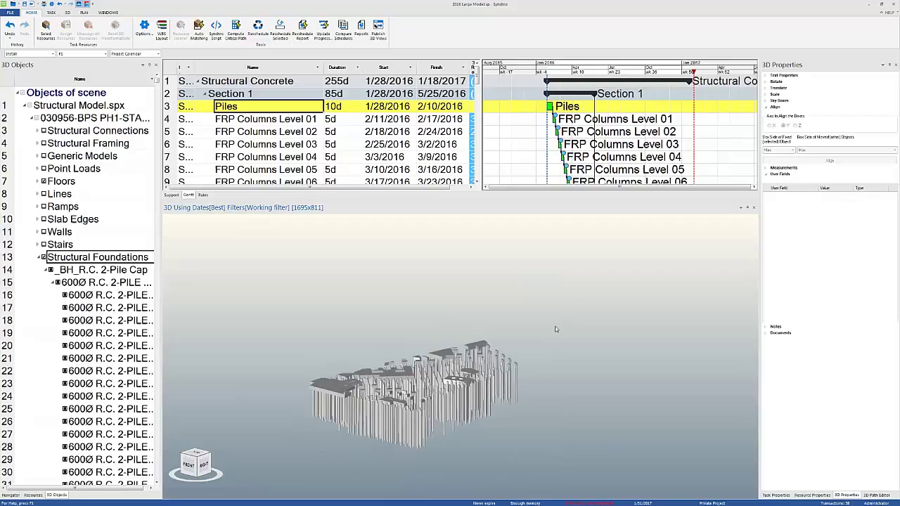
{"action": "left_click_drag", "start_coordinate": [569, 310], "coordinate": [281, 461]}
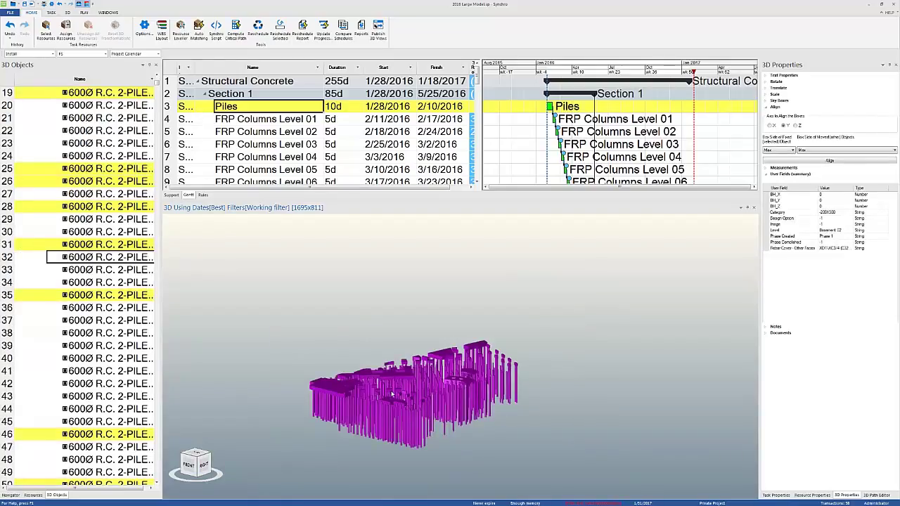
{"action": "middle_click_drag", "start_coordinate": [422, 384], "coordinate": [438, 377]}
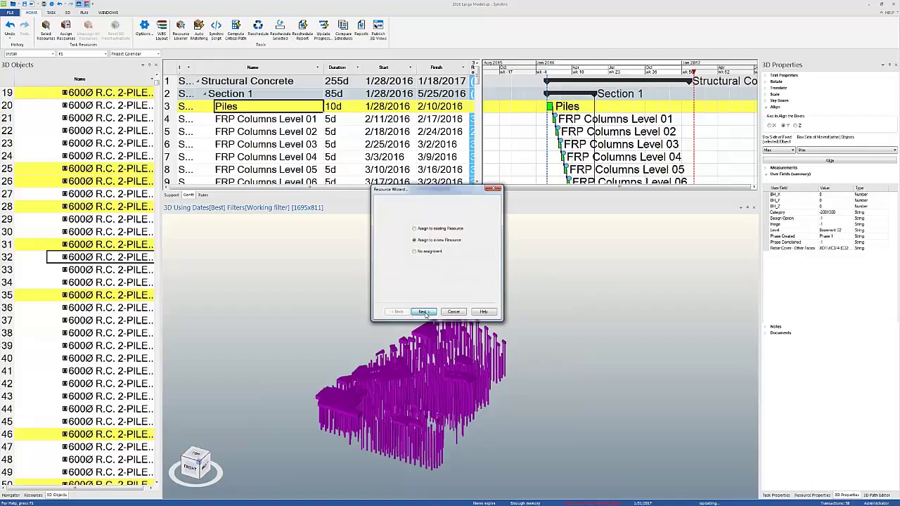
Step: Group the piles into a new resource 'Piles section 1', unassigning them from old resources
{"action": "left_click", "coordinate": [423, 311]}
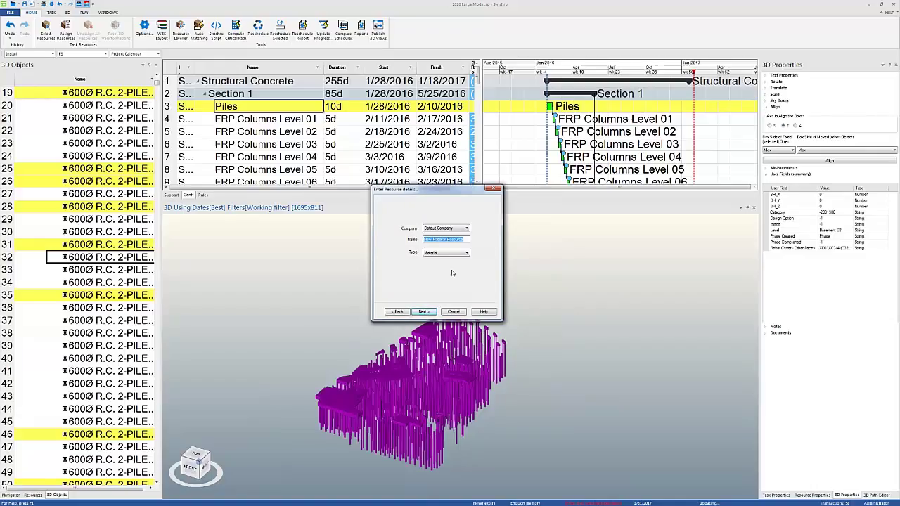
{"action": "type", "text": "Piles c"}
{"action": "left_click", "coordinate": [423, 311]}
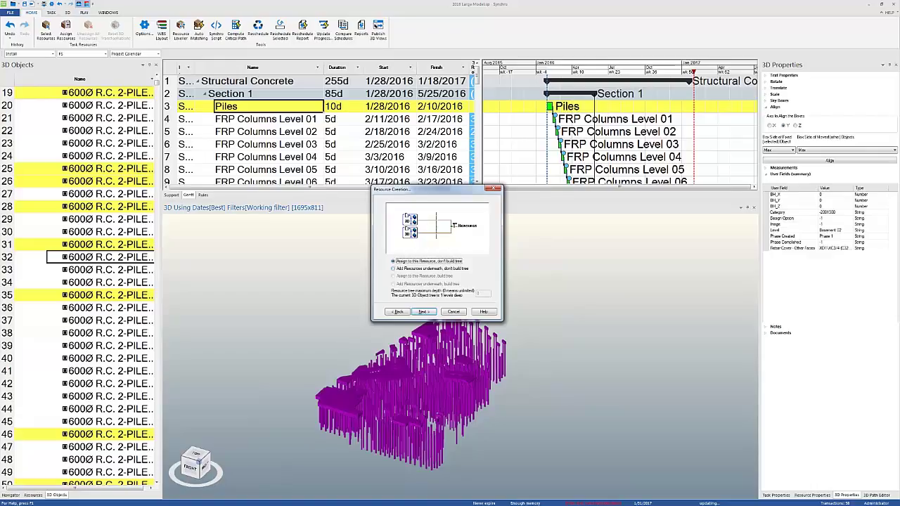
{"action": "left_click", "coordinate": [423, 311]}
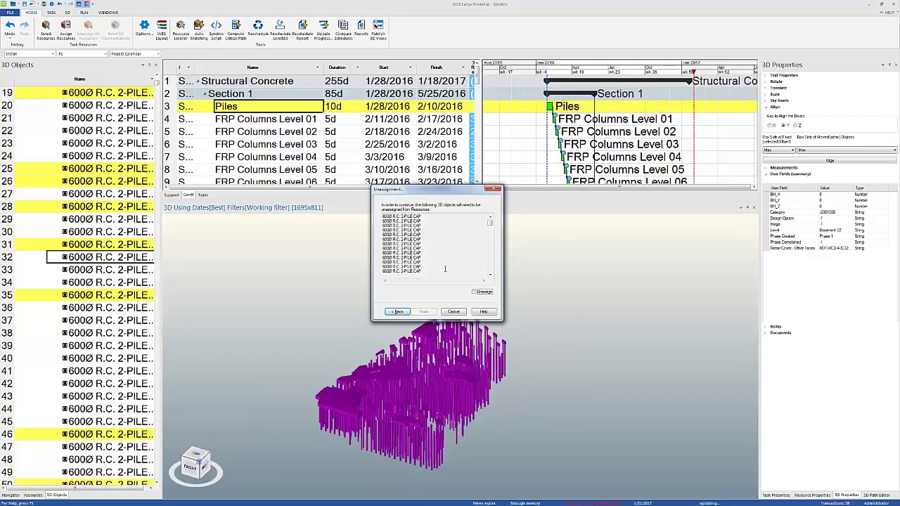
{"action": "left_click", "coordinate": [473, 291]}
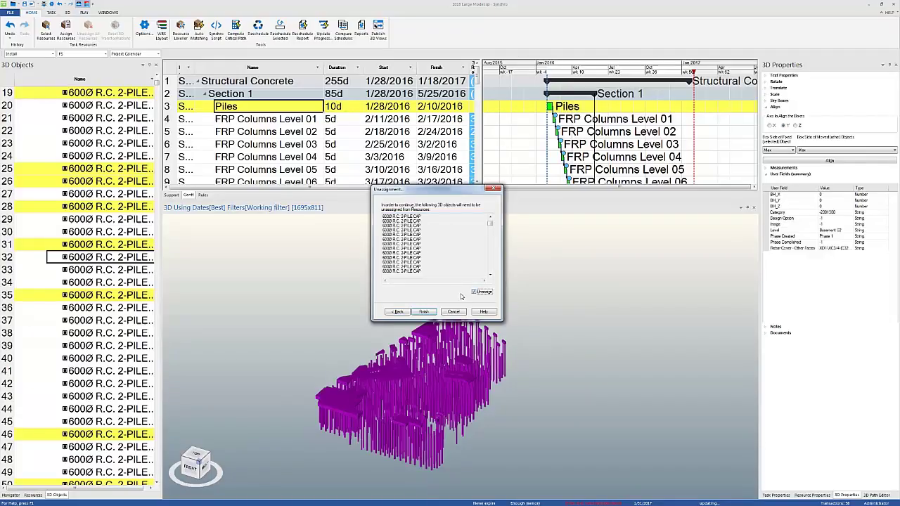
{"action": "left_click", "coordinate": [423, 311]}
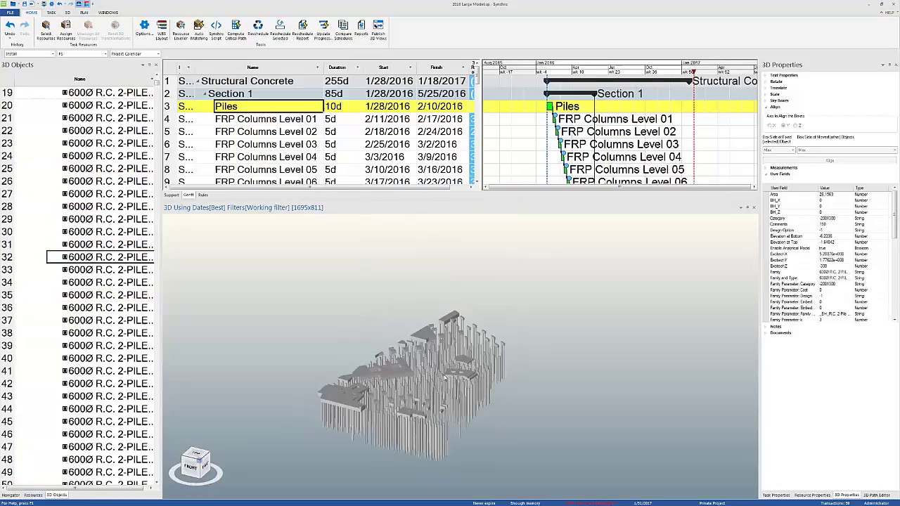
{"action": "left_click_drag", "start_coordinate": [445, 378], "coordinate": [416, 378]}
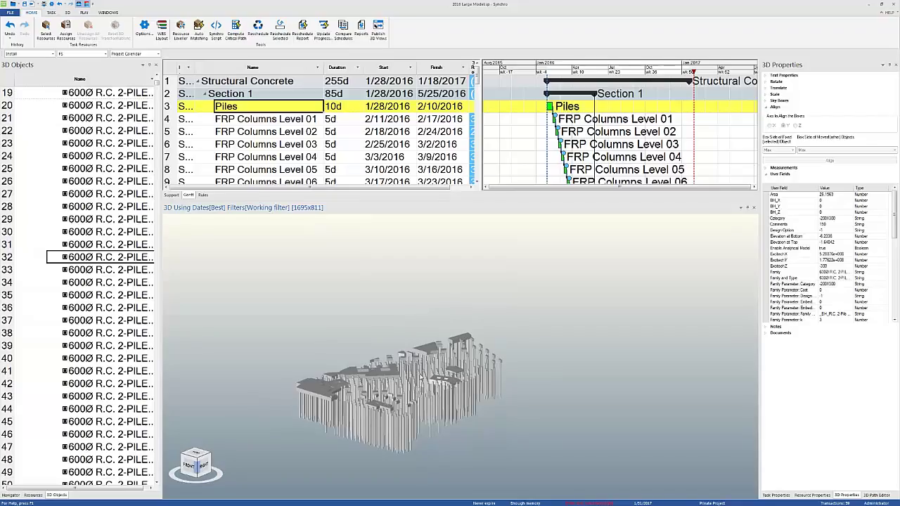
Step: Show the Resources list and collapse all of its branches
{"action": "left_click", "coordinate": [10, 495]}
{"action": "left_click", "coordinate": [33, 495]}
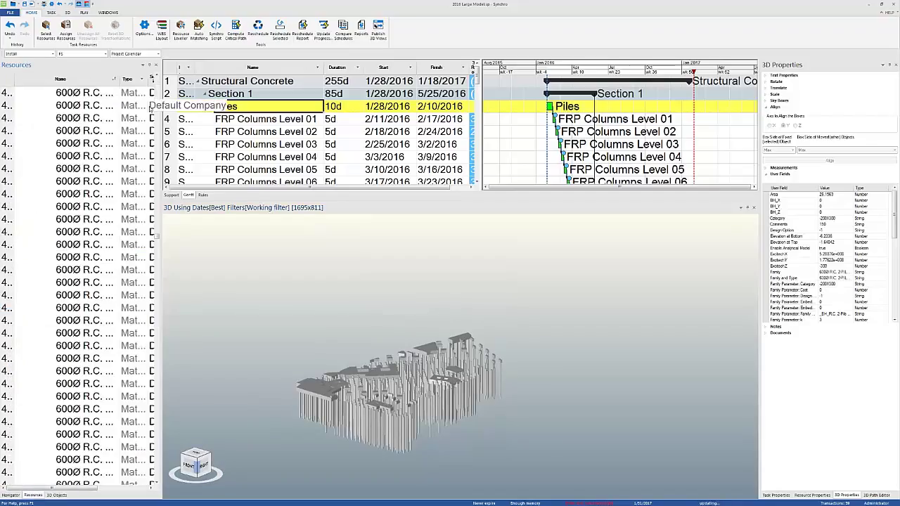
{"action": "left_click", "coordinate": [40, 244]}
{"action": "right_click", "coordinate": [40, 243]}
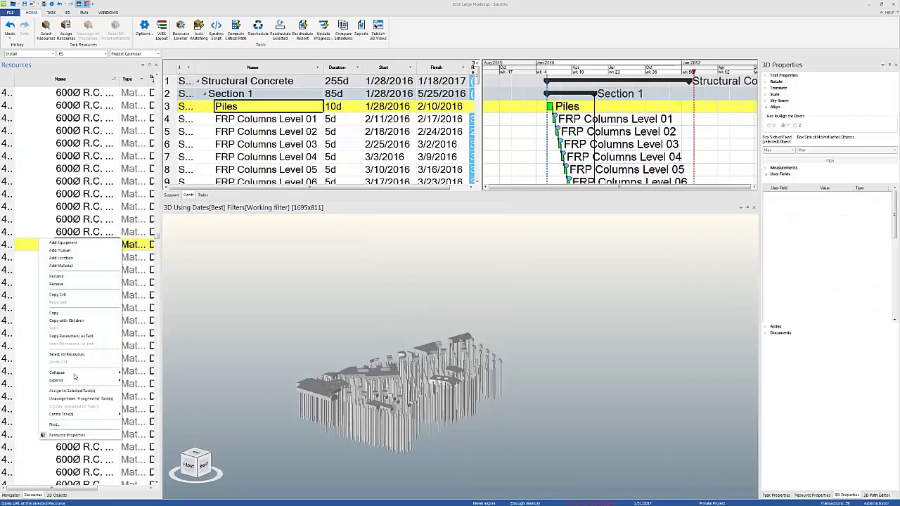
{"action": "mouse_move", "coordinate": [87, 375]}
{"action": "left_click", "coordinate": [134, 374]}
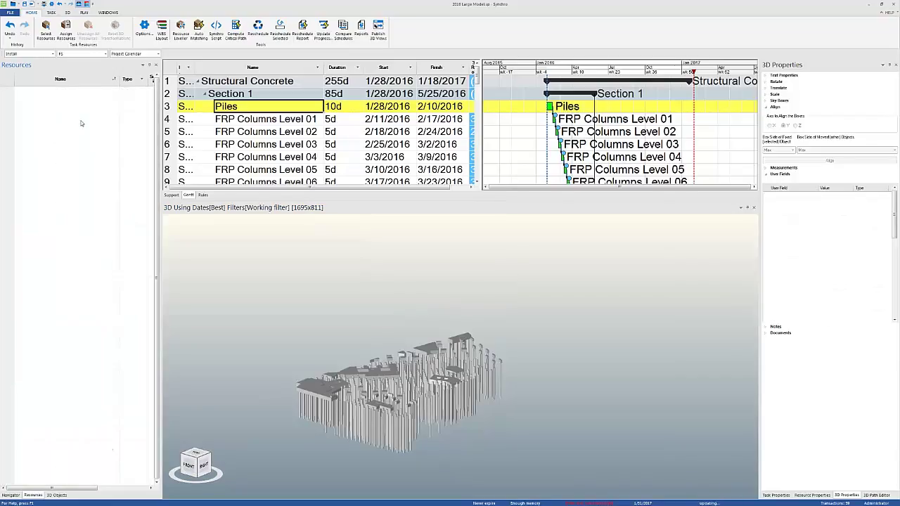
Step: Expand Material Resources and set the Piles section 1 resource's appearance to Piles
{"action": "left_click", "coordinate": [17, 94]}
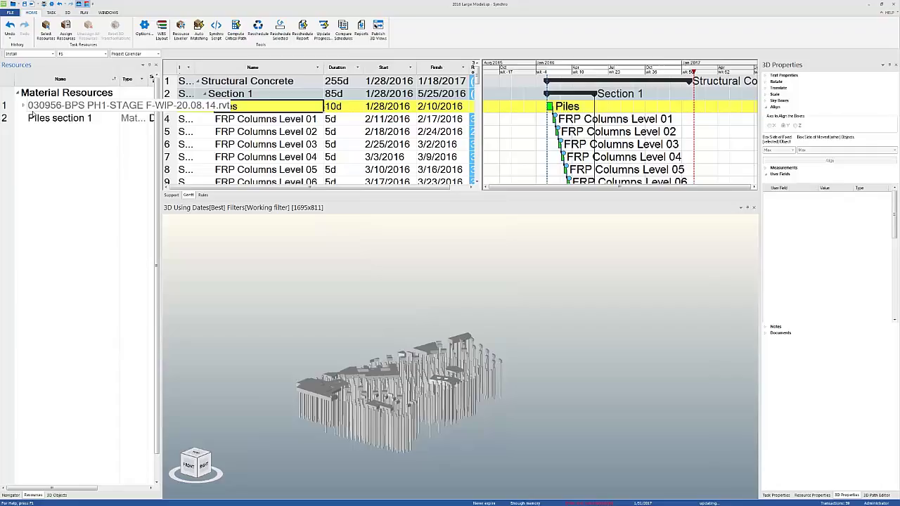
{"action": "left_click", "coordinate": [44, 118]}
{"action": "left_click", "coordinate": [53, 54]}
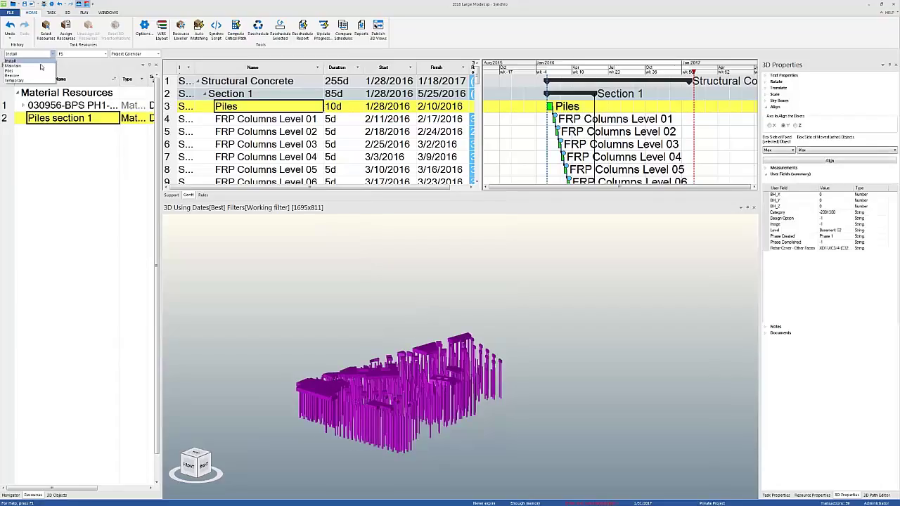
{"action": "left_click", "coordinate": [22, 70]}
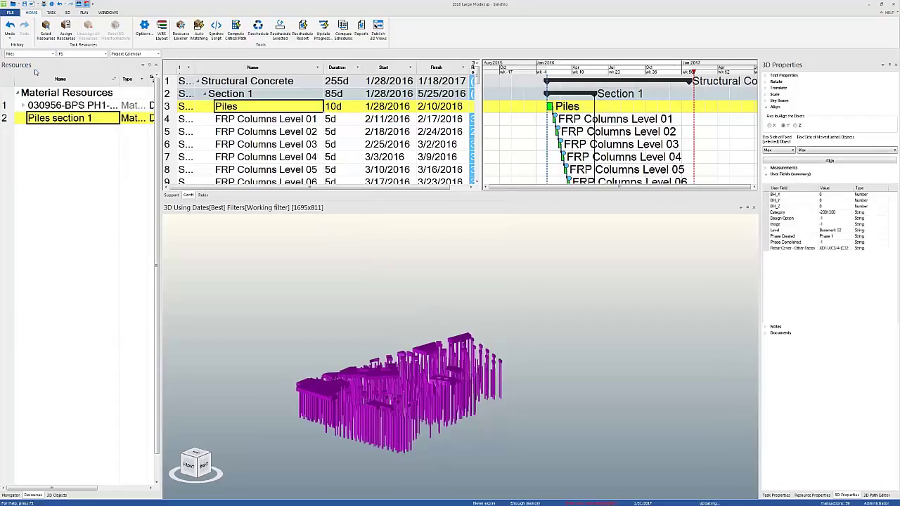
{"action": "left_click", "coordinate": [54, 118], "text": "ctrl"}
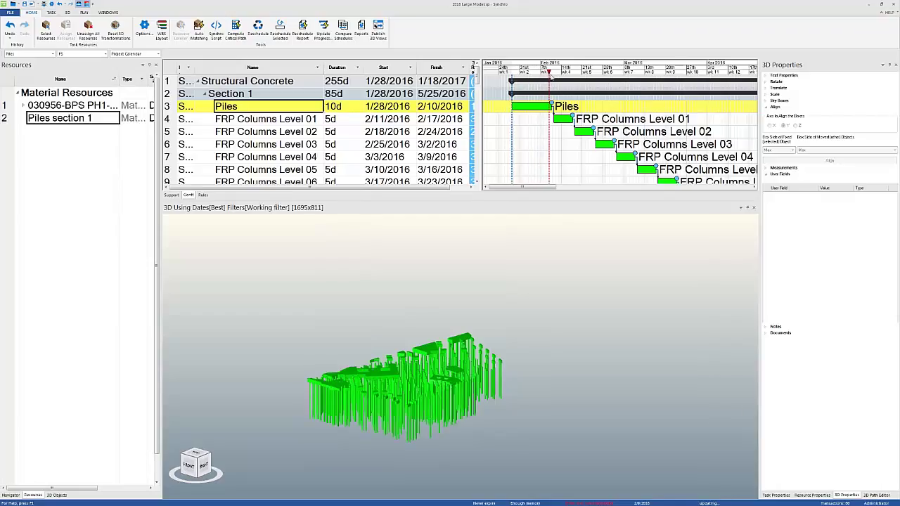
Step: Drag the time focus back into the Piles task period to check the piles' display
{"action": "left_click_drag", "start_coordinate": [553, 76], "coordinate": [518, 83]}
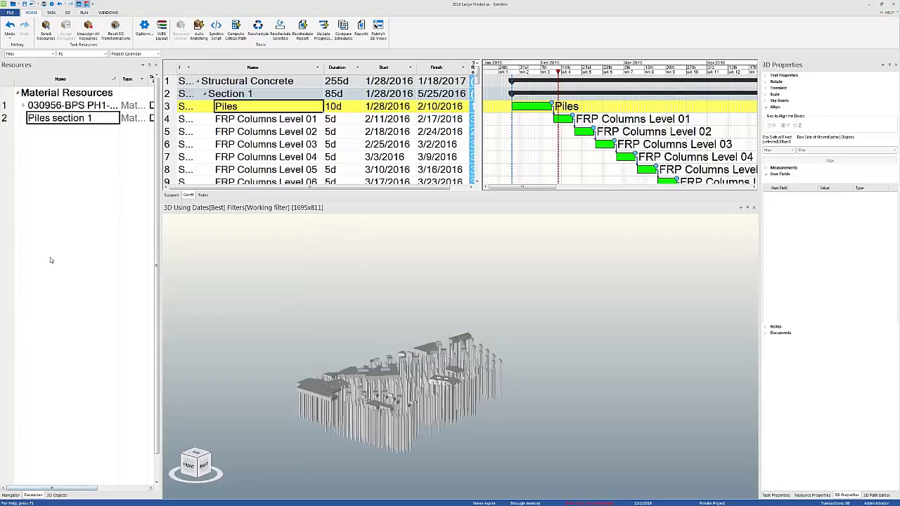
Step: Expand every resources tree branch and widen the panel to reveal the 3D object count column
{"action": "right_click", "coordinate": [66, 184]}
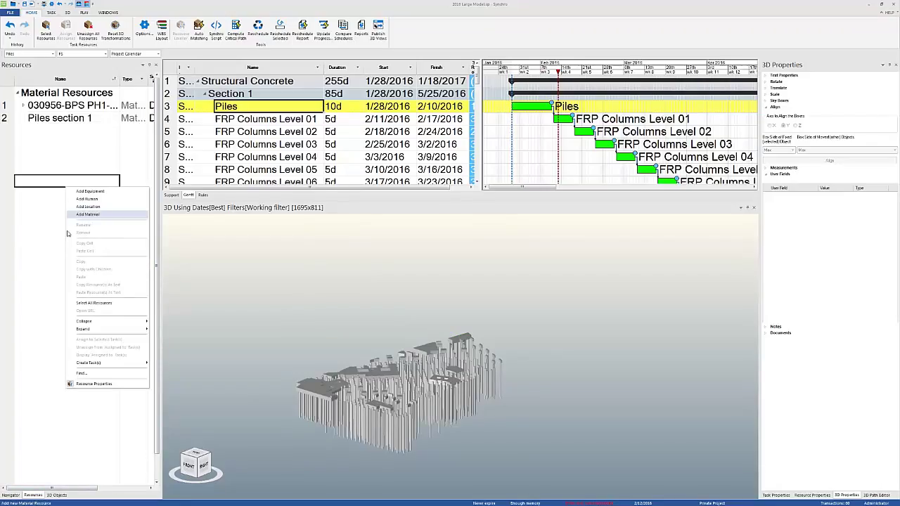
{"action": "mouse_move", "coordinate": [106, 331]}
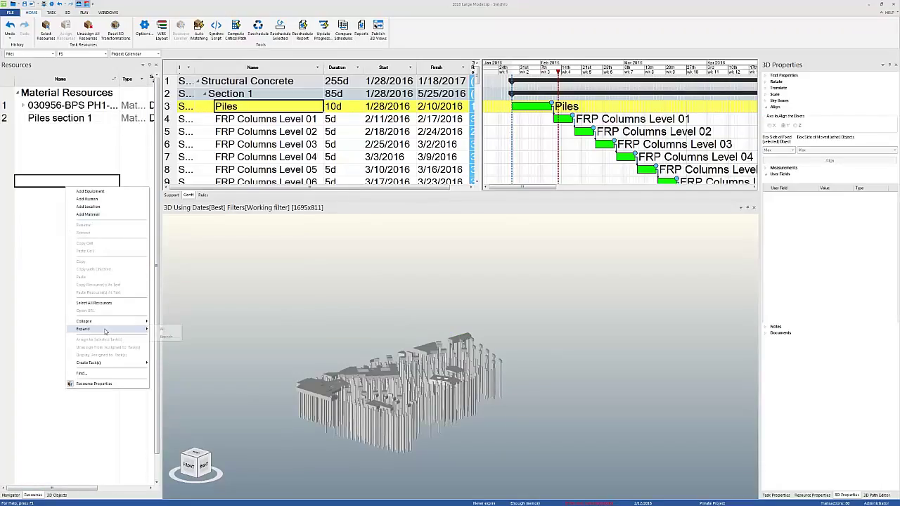
{"action": "left_click", "coordinate": [162, 330]}
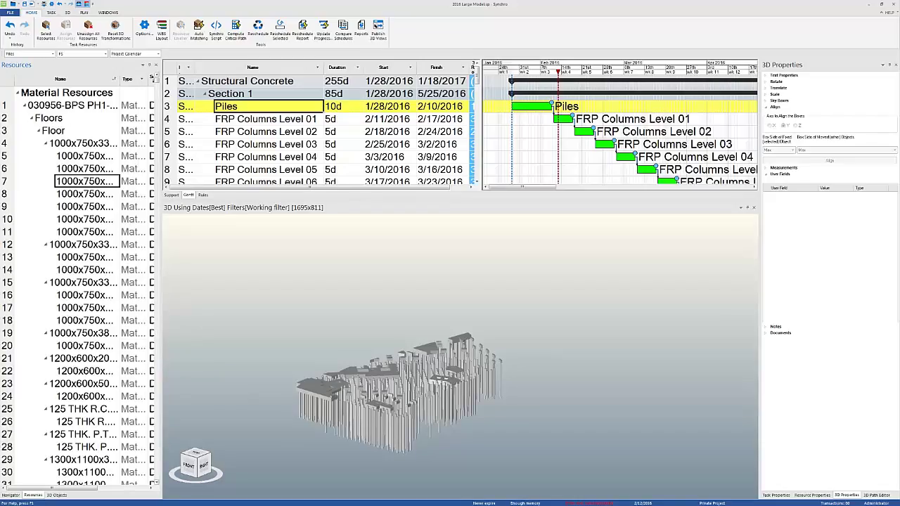
{"action": "left_click_drag", "start_coordinate": [161, 338], "coordinate": [249, 358]}
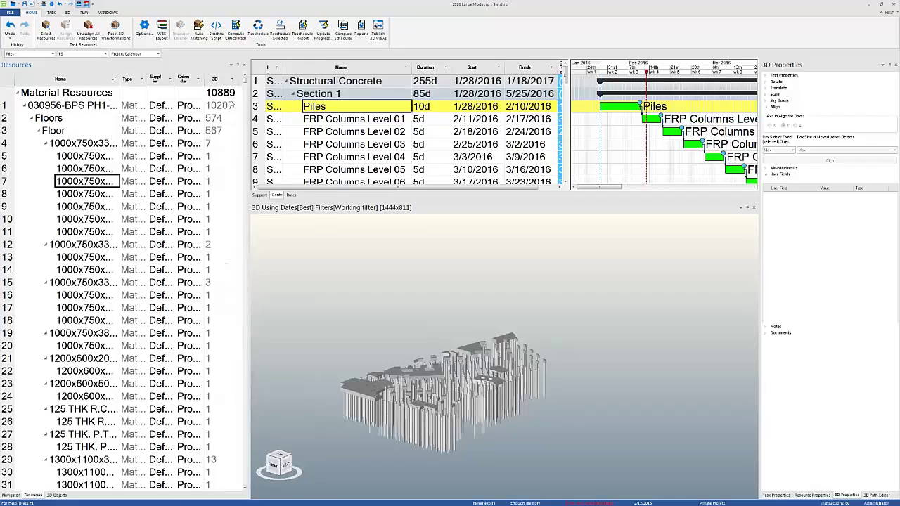
Step: Filter the Resources list to only resources whose 3D count is less than 1
{"action": "left_click", "coordinate": [232, 80]}
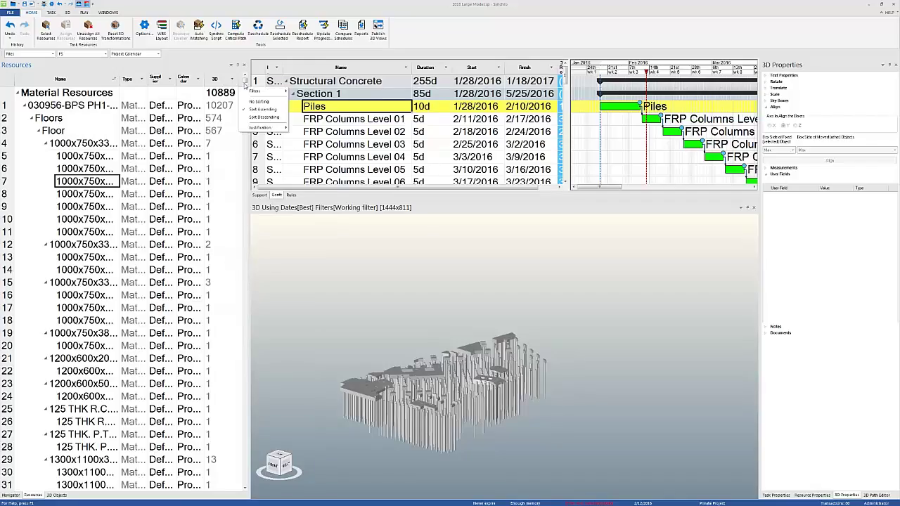
{"action": "mouse_move", "coordinate": [257, 91]}
{"action": "left_click", "coordinate": [310, 95]}
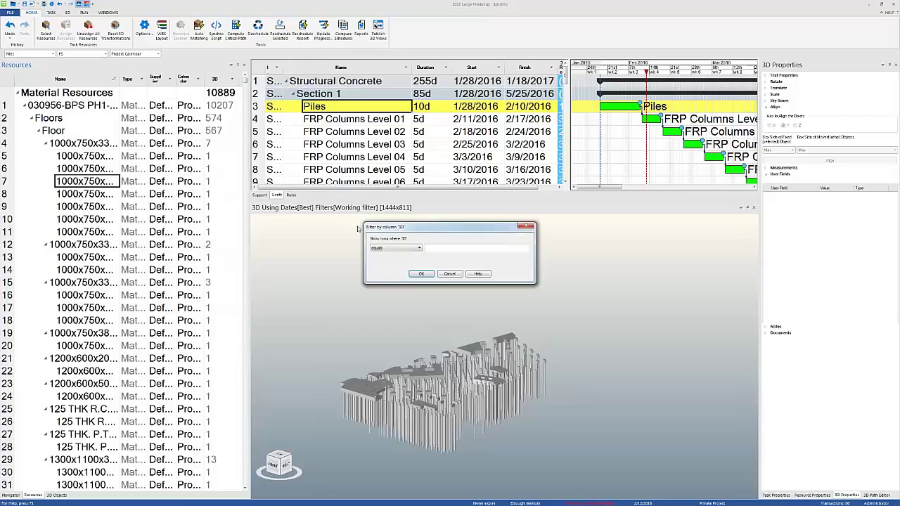
{"action": "left_click", "coordinate": [396, 249]}
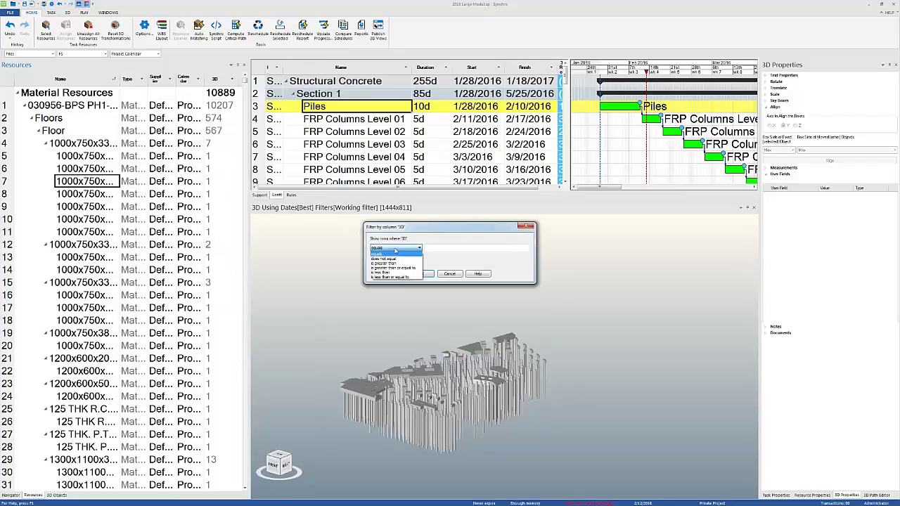
{"action": "left_click", "coordinate": [393, 272]}
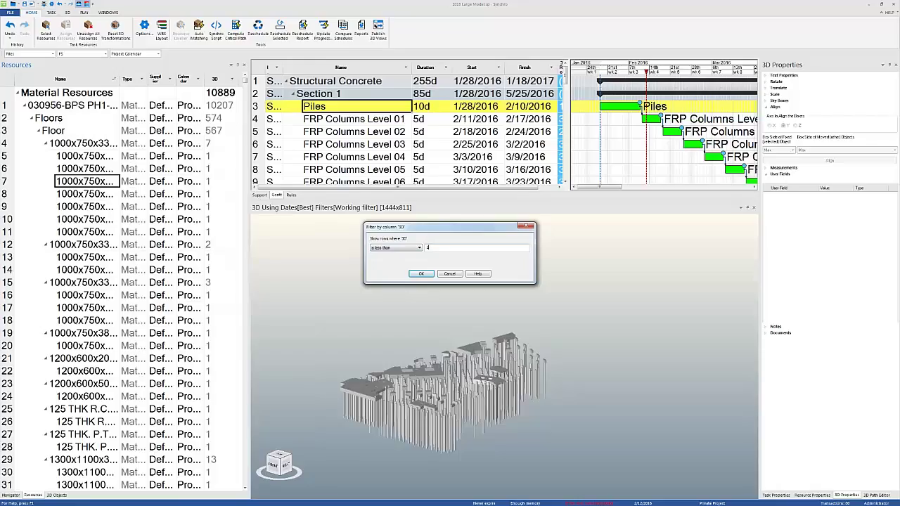
{"action": "left_click", "coordinate": [421, 274]}
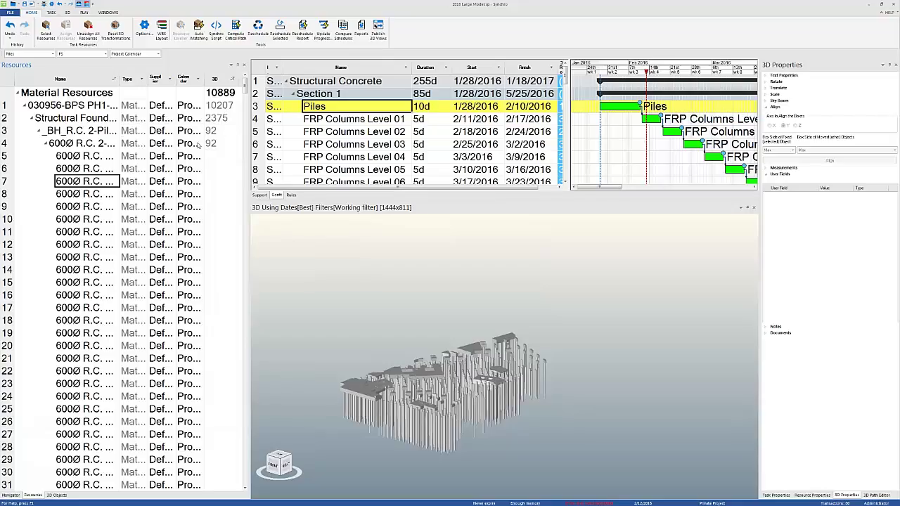
Step: Select empty 2-pile-cap rows 5 through 33 and remove all 28 of them
{"action": "left_click", "coordinate": [79, 156]}
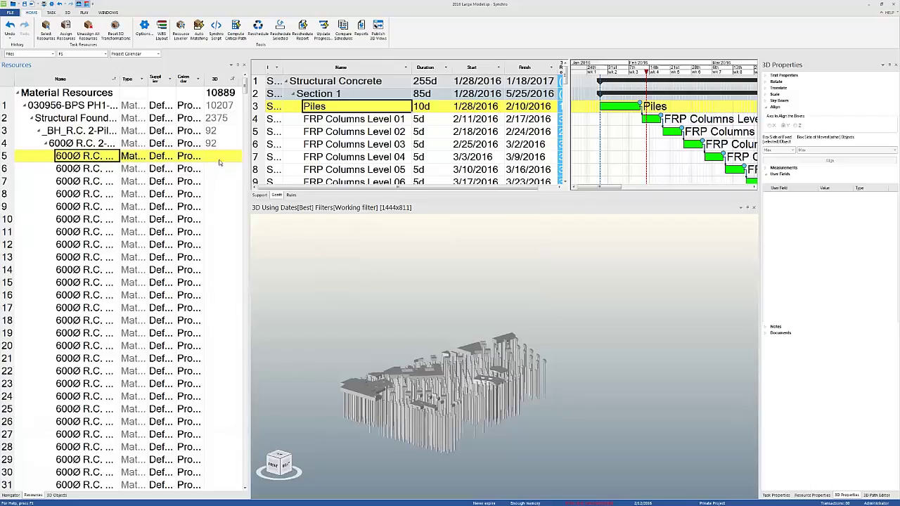
{"action": "scroll", "coordinate": [106, 316], "scroll_direction": "down", "scroll_amount": 3}
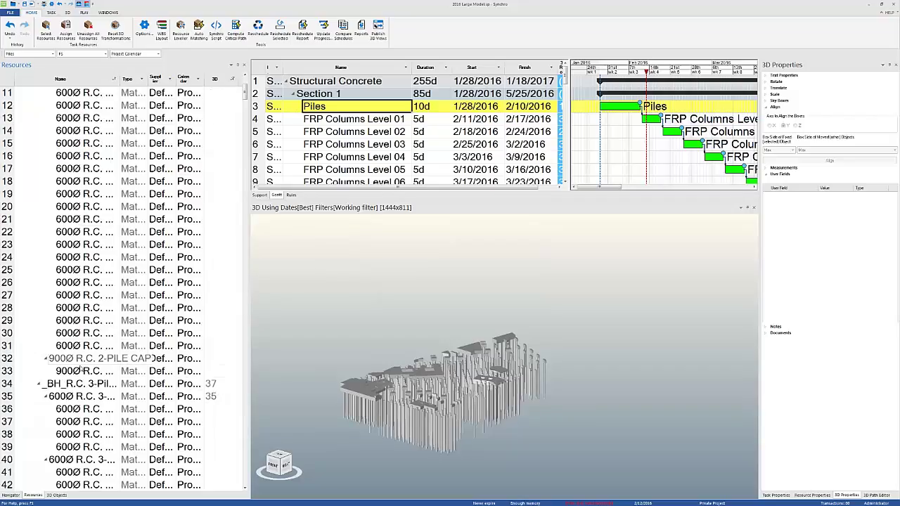
{"action": "left_click", "coordinate": [83, 372], "text": "shift"}
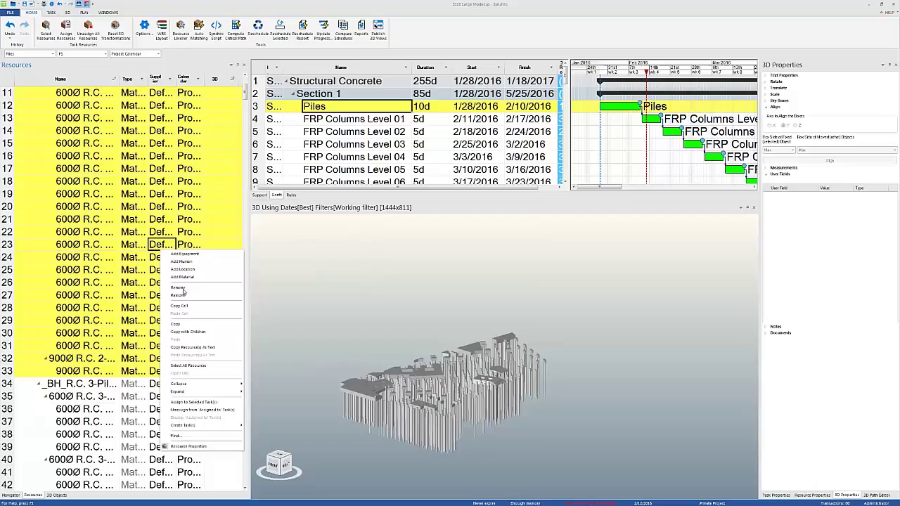
{"action": "left_click", "coordinate": [180, 295]}
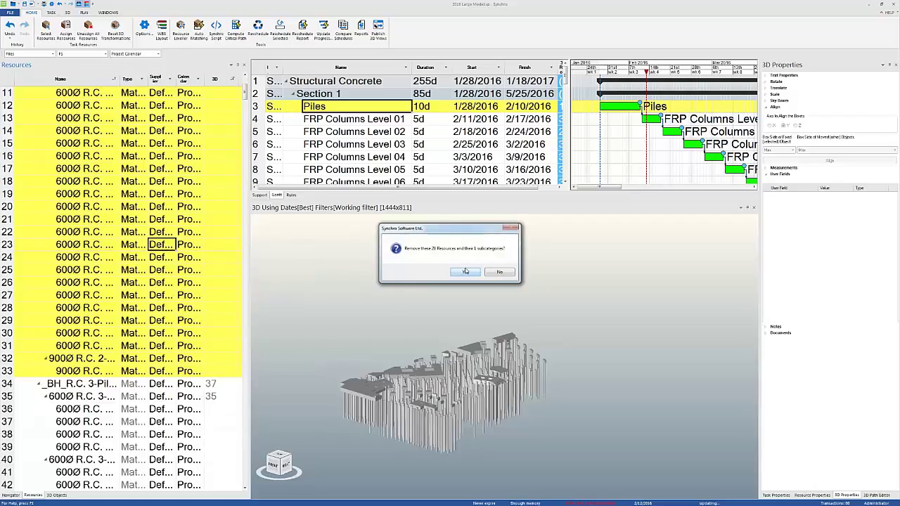
{"action": "left_click", "coordinate": [466, 272]}
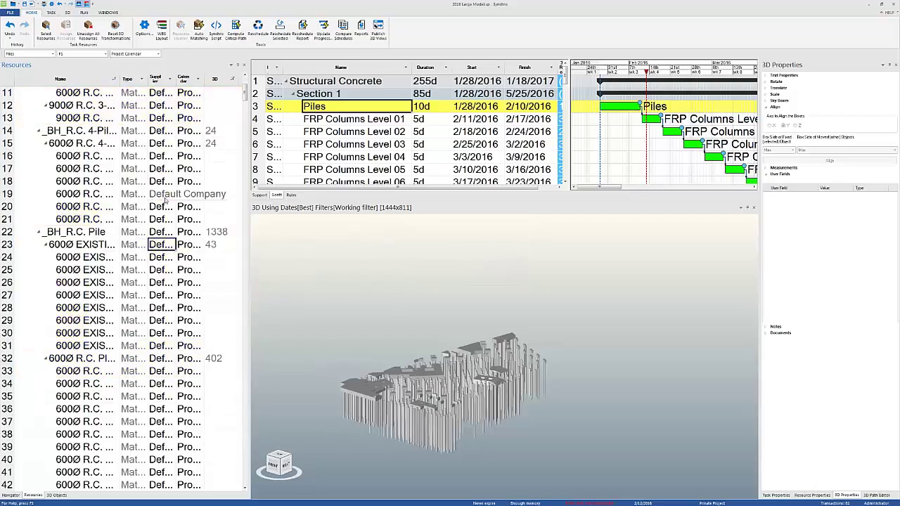
Step: Begin a new selection at row 33 among the remaining empty pile resources
{"action": "scroll", "coordinate": [165, 201], "scroll_direction": "down", "scroll_amount": 5}
{"action": "left_click", "coordinate": [83, 206]}
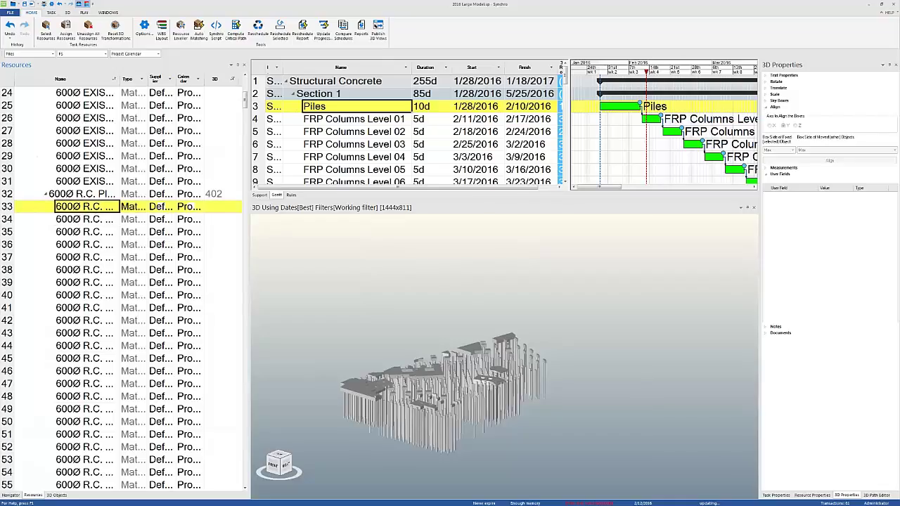
{"action": "scroll", "coordinate": [123, 281], "scroll_direction": "down", "scroll_amount": 11}
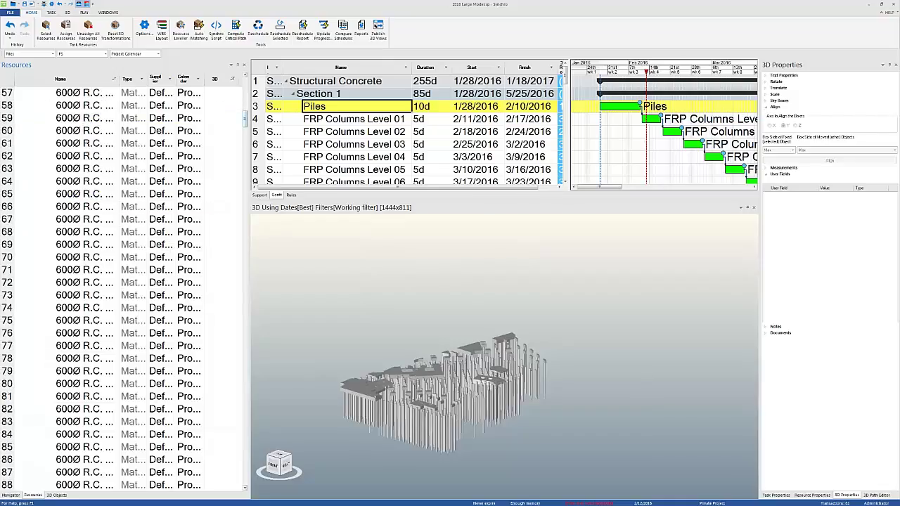
{"action": "left_click_drag", "start_coordinate": [246, 120], "coordinate": [252, 200]}
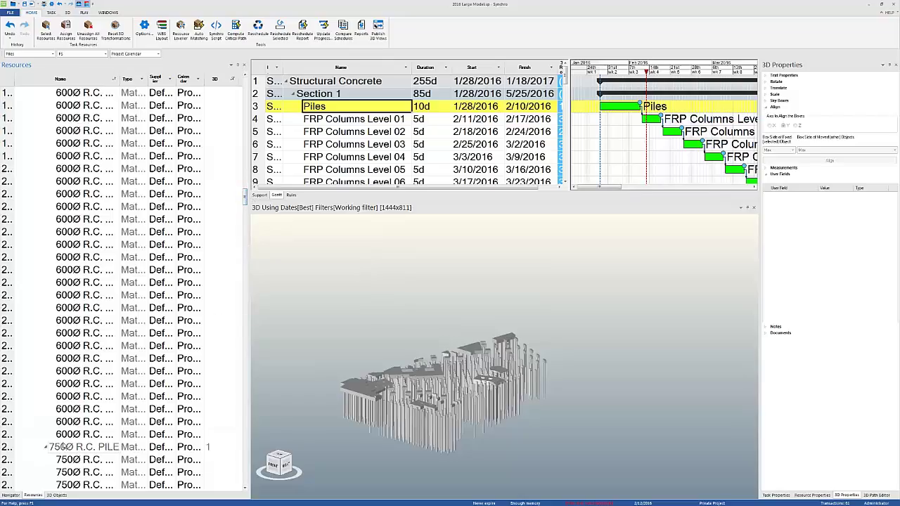
Step: Extend the selection over the empty 600Ø pile rows and remove all 189
{"action": "left_click", "coordinate": [81, 433], "text": "shift"}
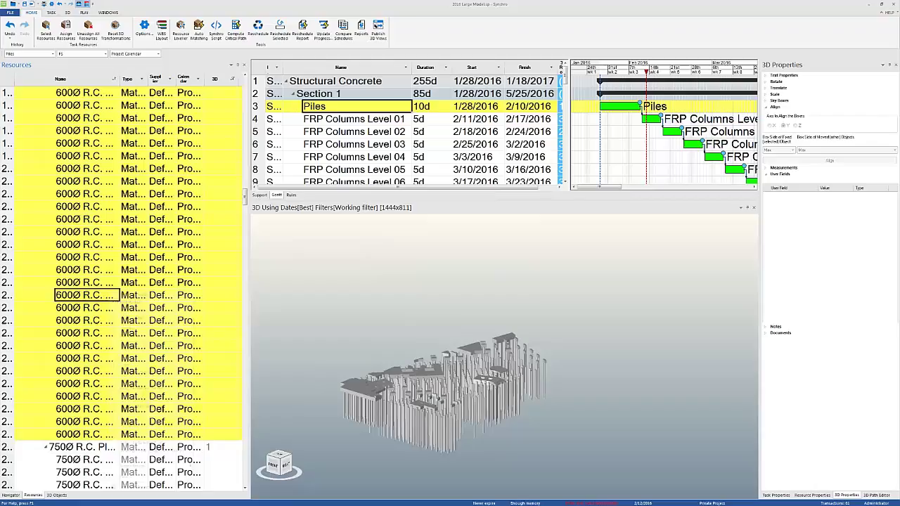
{"action": "right_click", "coordinate": [111, 291]}
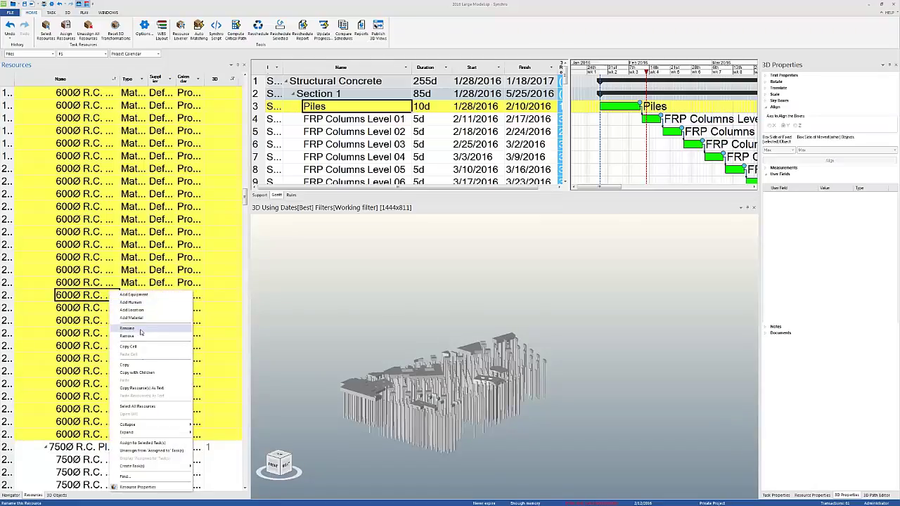
{"action": "left_click", "coordinate": [127, 336]}
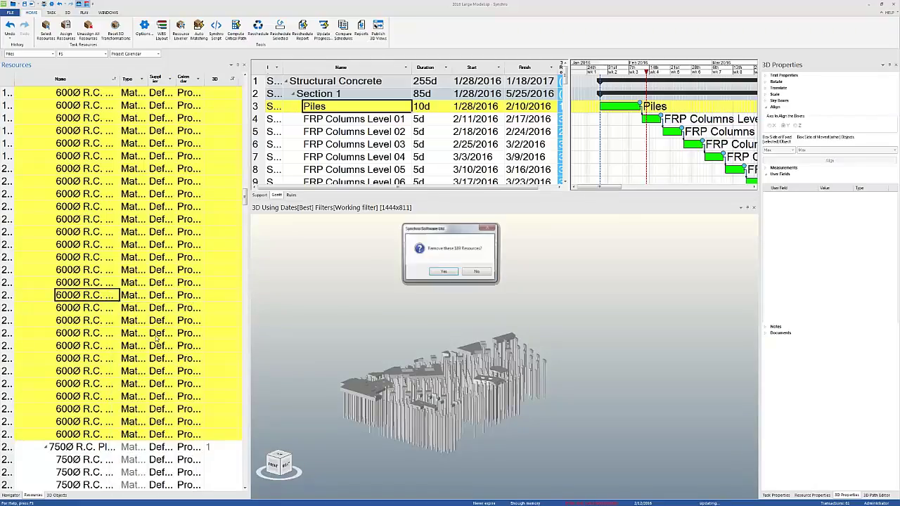
{"action": "left_click", "coordinate": [445, 273]}
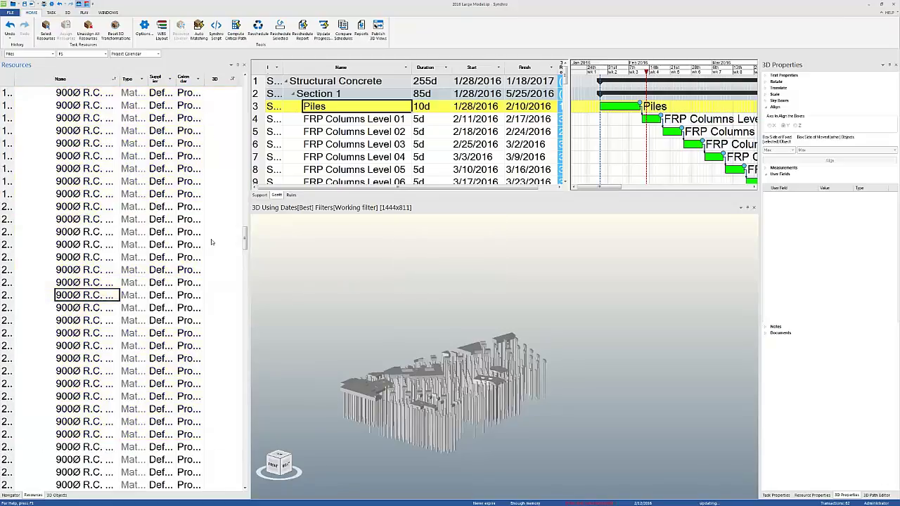
{"action": "left_click_drag", "start_coordinate": [244, 235], "coordinate": [246, 70]}
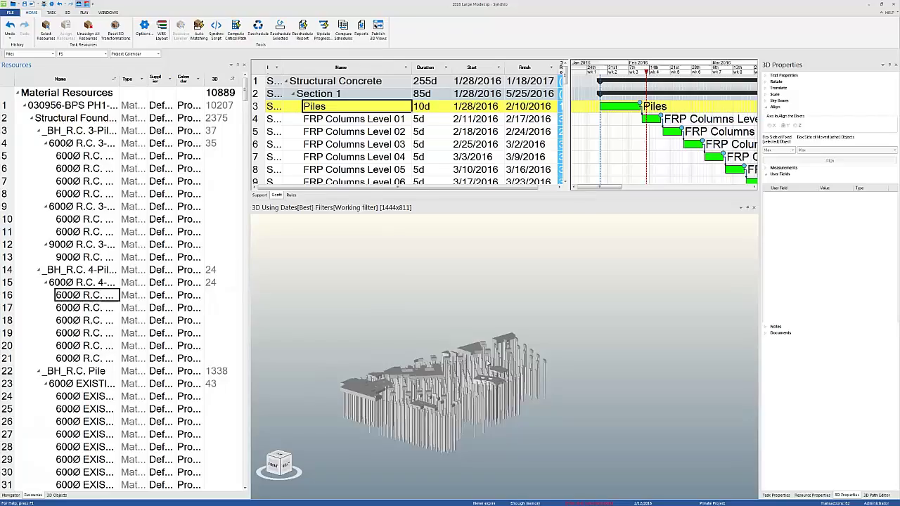
Step: Switch the left panel from Resources back to the Navigator's 3D Sets
{"action": "left_click", "coordinate": [11, 495]}
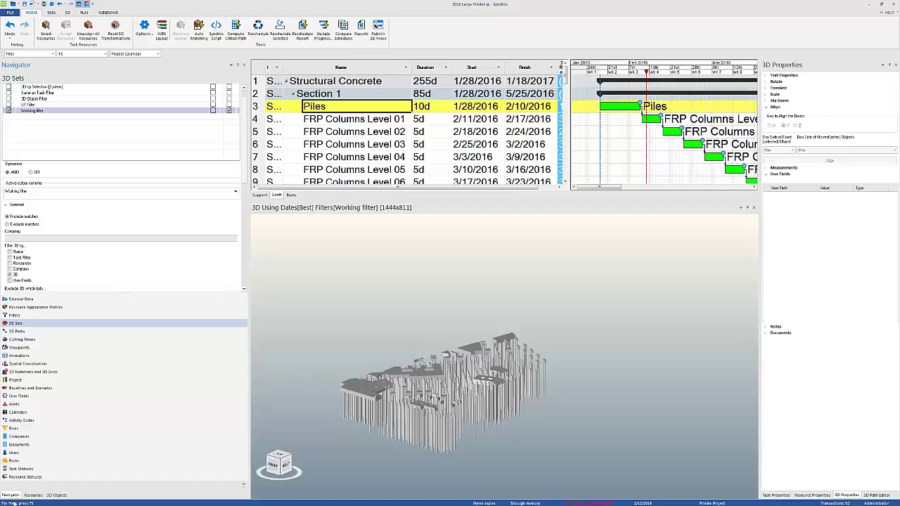
Step: Show External Data and view the Structural Model.spx import's actions without choosing one
{"action": "left_click", "coordinate": [35, 299]}
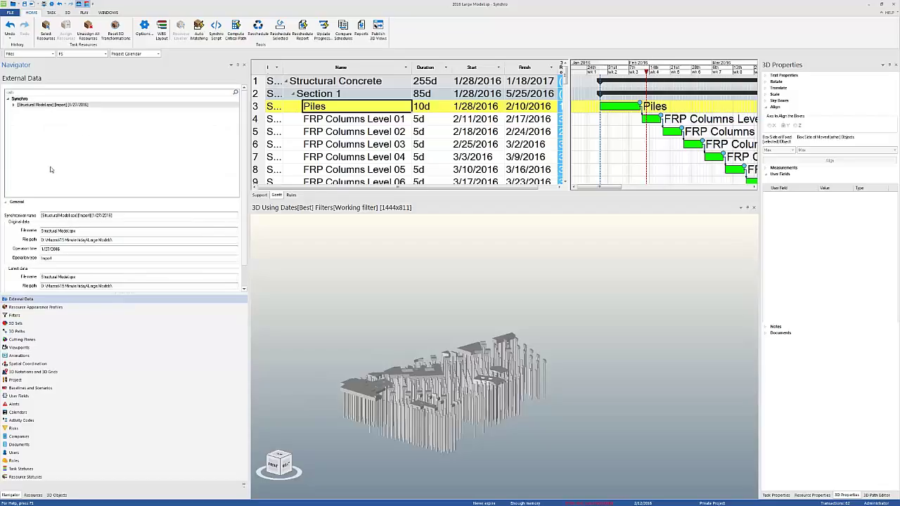
{"action": "right_click", "coordinate": [61, 105]}
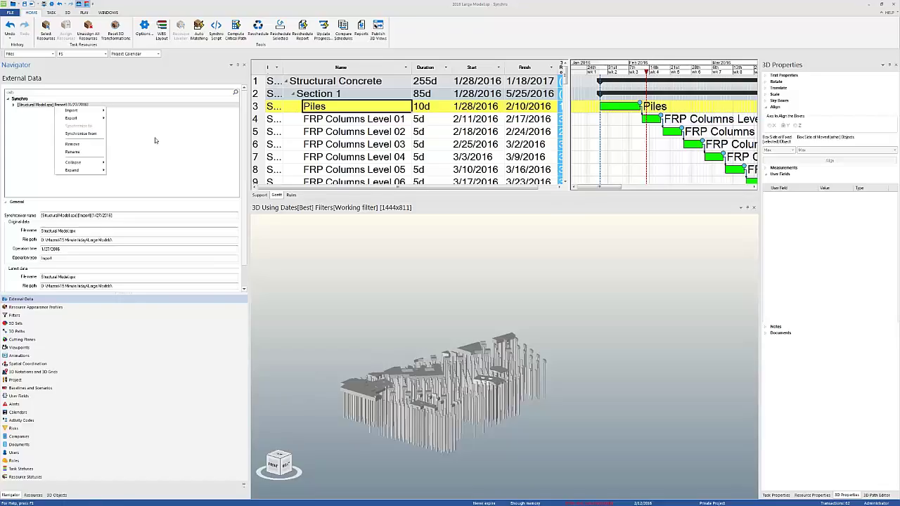
{"action": "left_click", "coordinate": [155, 140]}
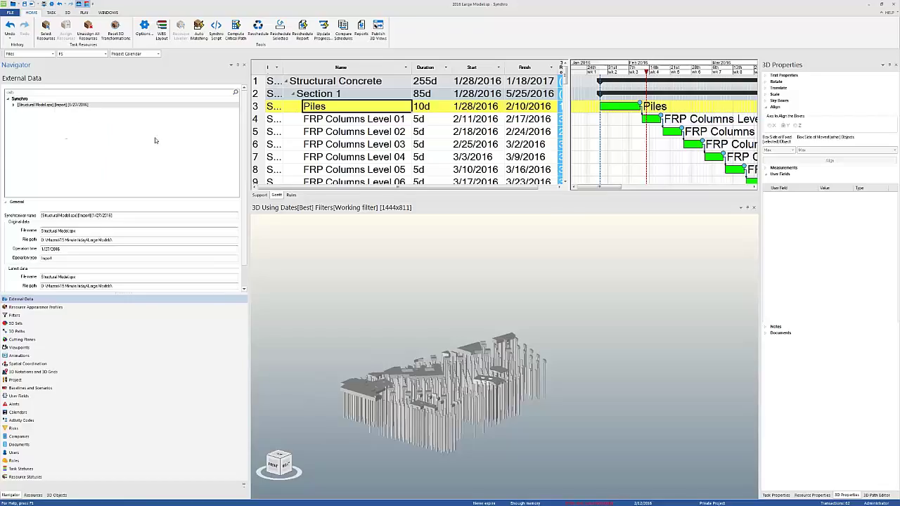